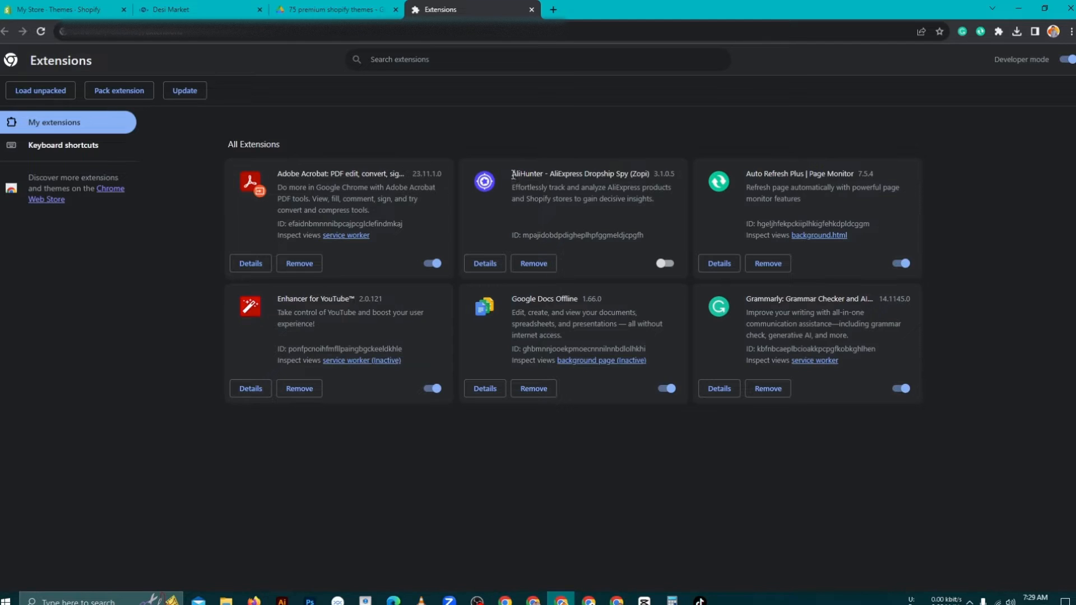
# - Select the AliHunter extension name, then switch to the Desi Market storefront tab
pyautogui.moveTo(512, 176); pyautogui.dragTo(630, 171)
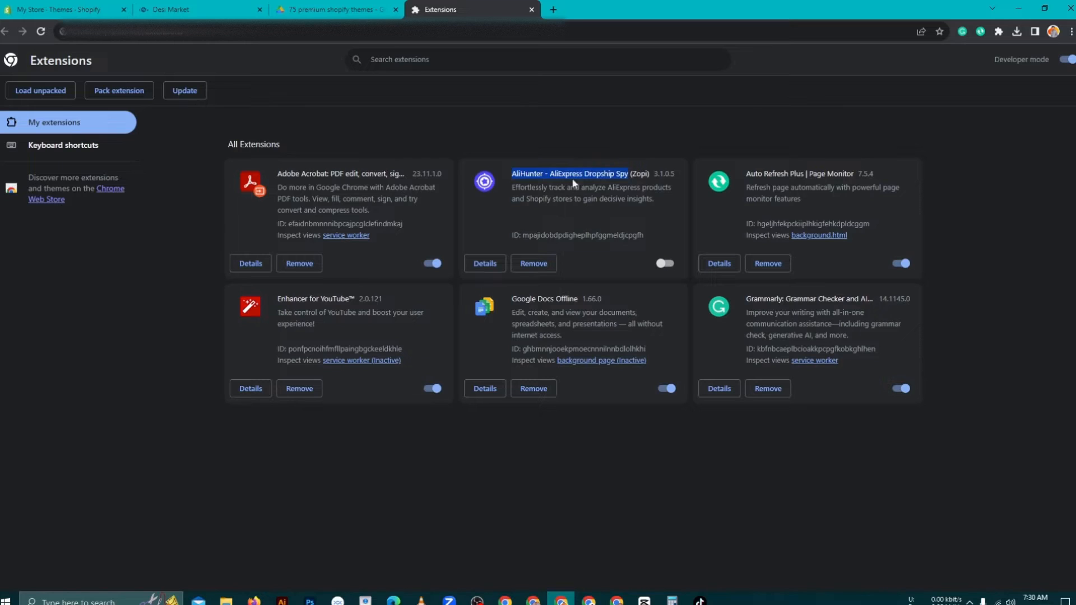
pyautogui.click(179, 9)
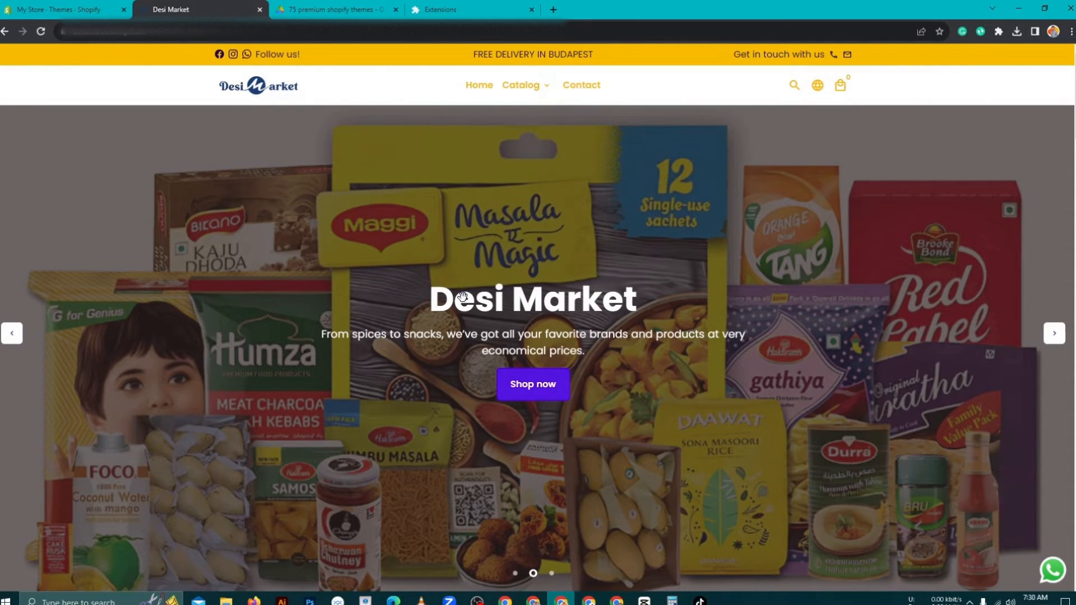
# - Switch back to the 'My Store - Themes - Shopify' admin tab
pyautogui.click(39, 5)
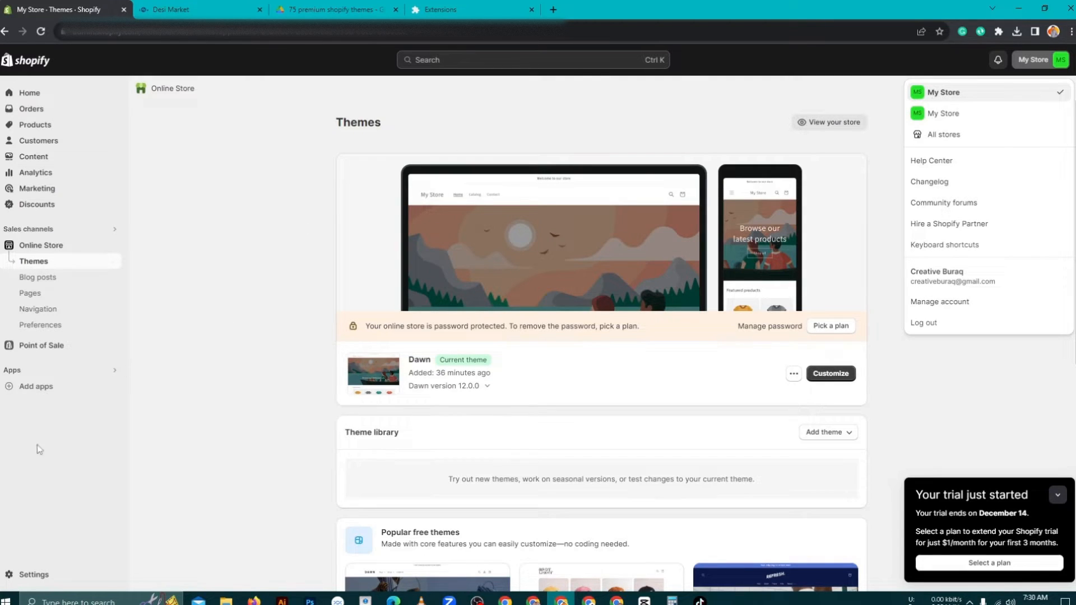
# - In Store details, change the store name from My Store to 'Desi Market', add a phone number, and save
pyautogui.click(23, 577)
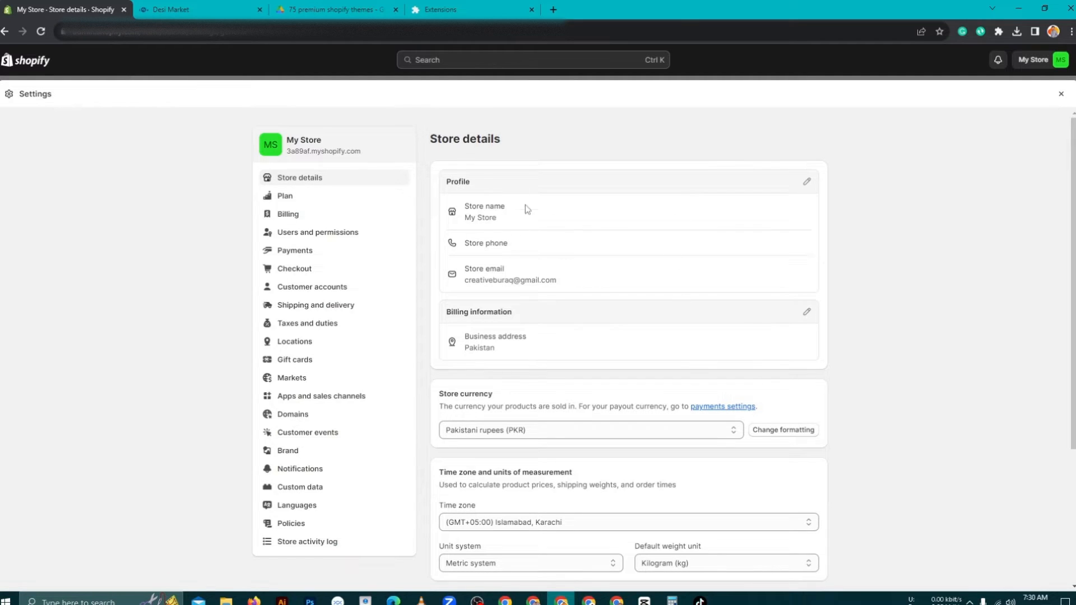
pyautogui.click(807, 182)
pyautogui.click(443, 287)
pyautogui.hotkey('ctrl', 'a')
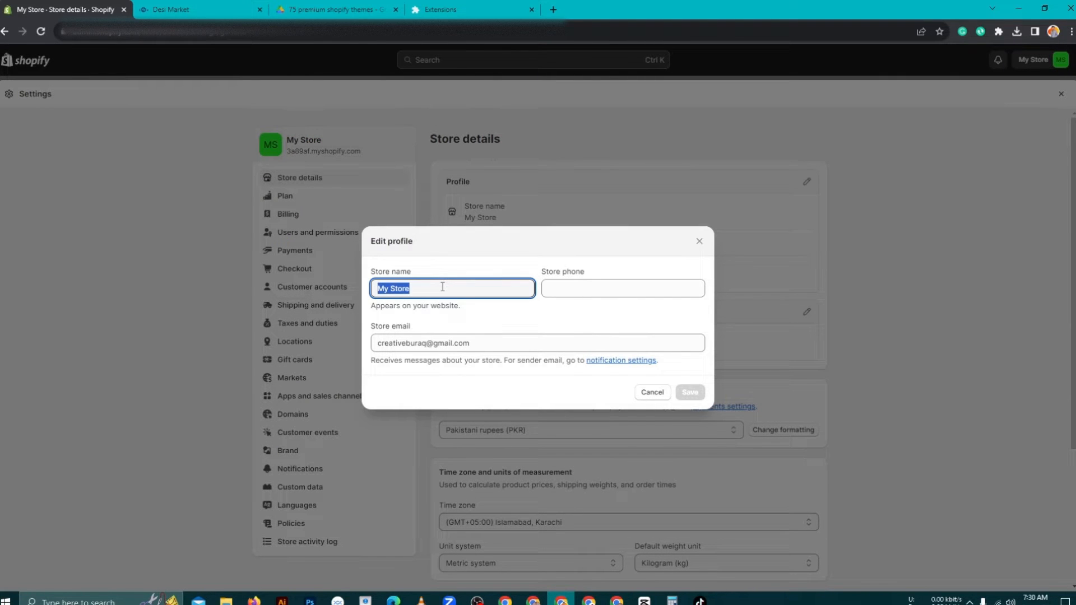
pyautogui.press('BackSpace')
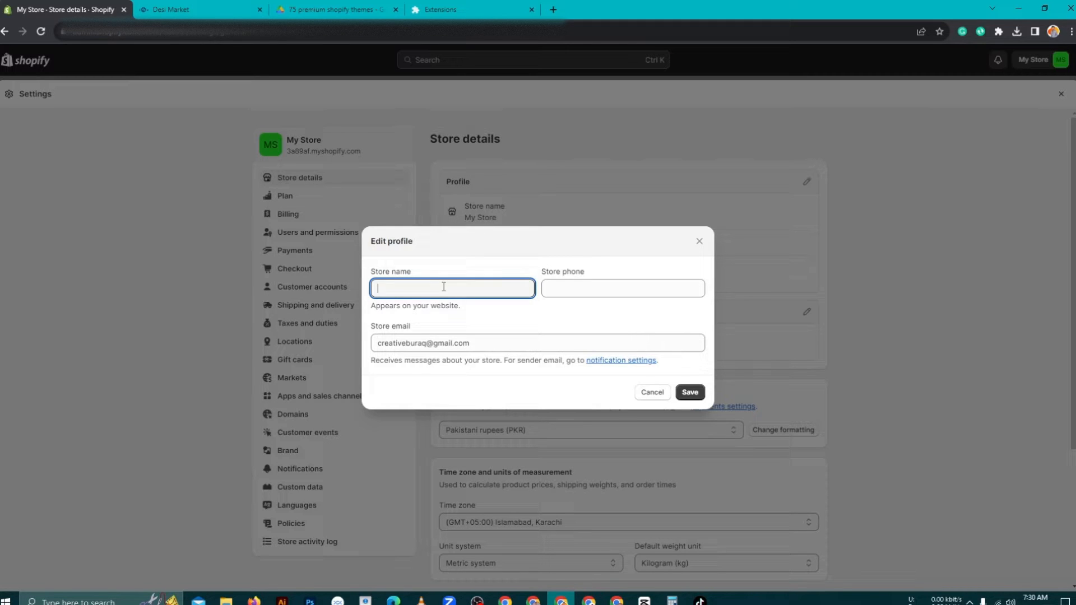
pyautogui.write('Desi')
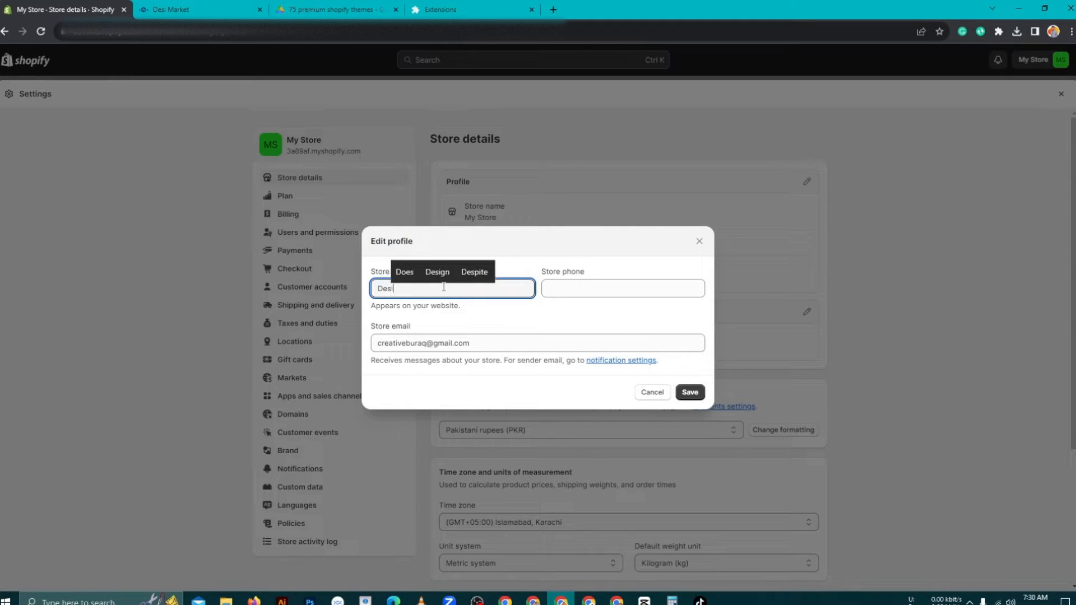
pyautogui.write(' Ma')
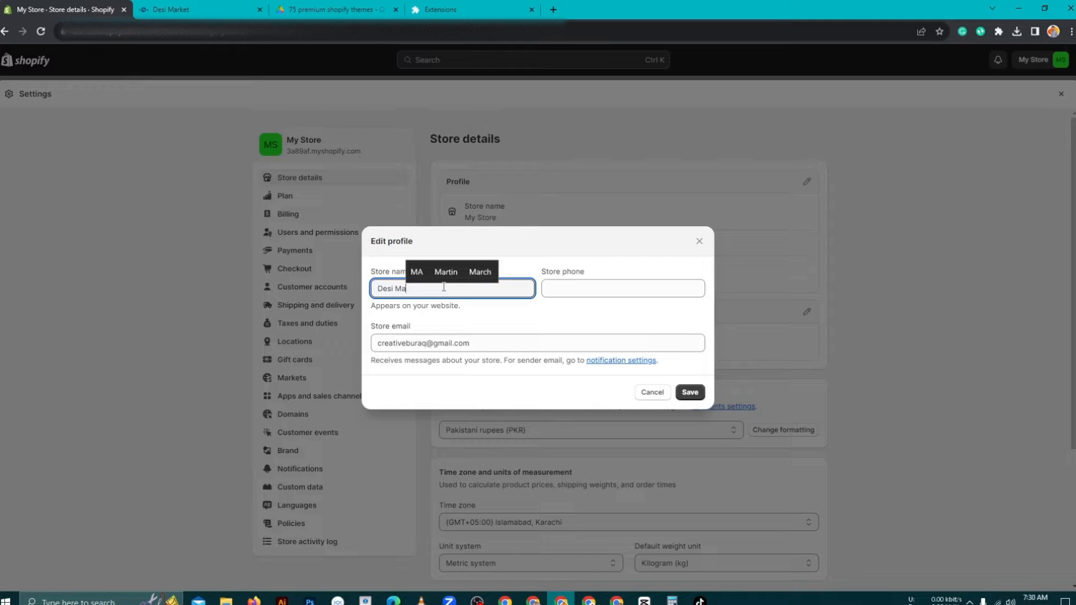
pyautogui.write('rket')
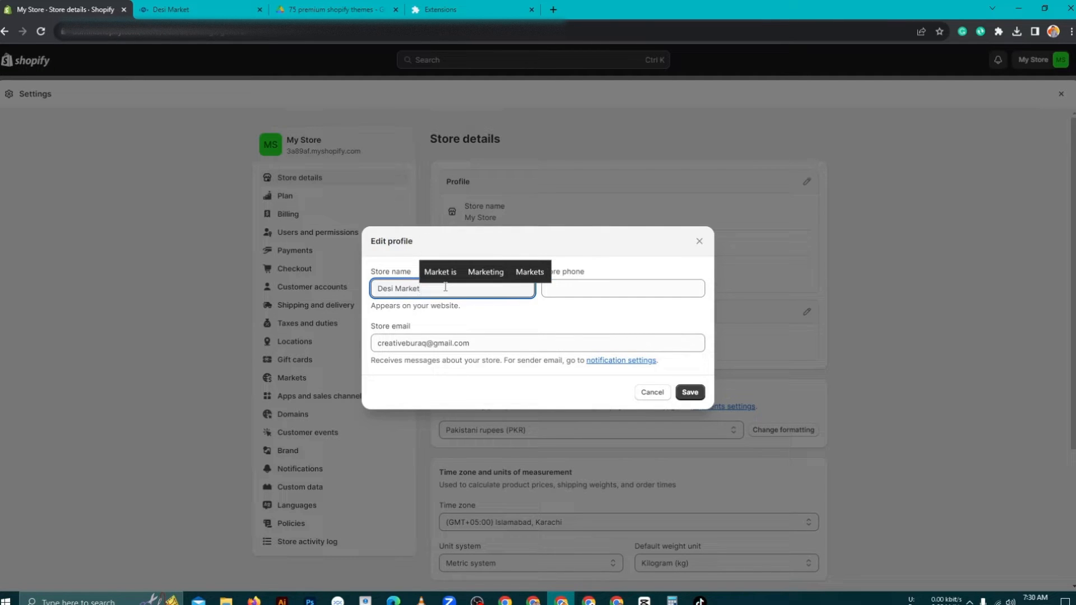
pyautogui.click(605, 283)
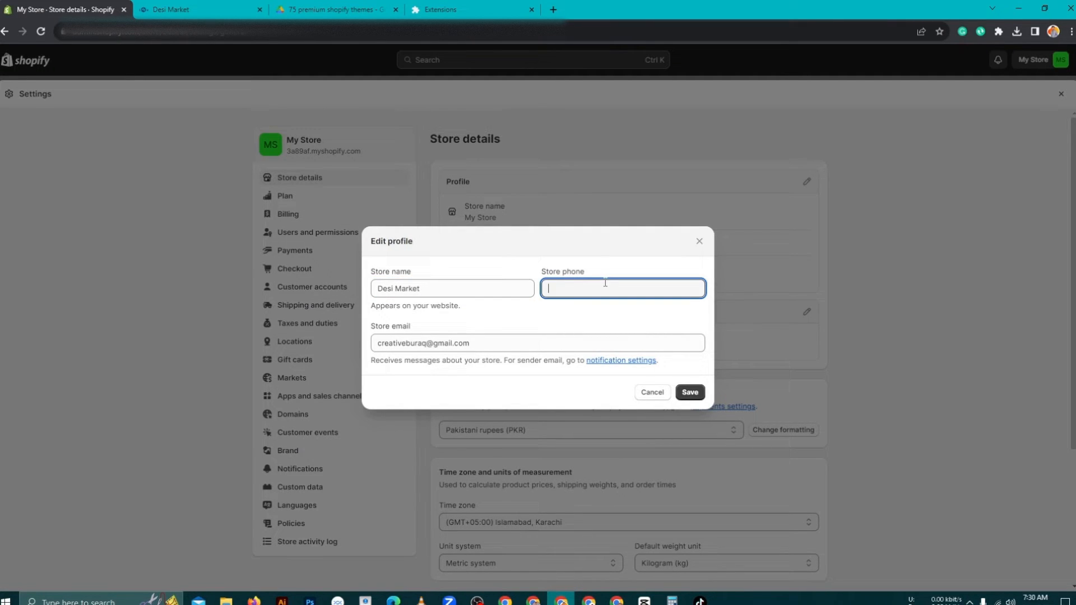
pyautogui.click(690, 393)
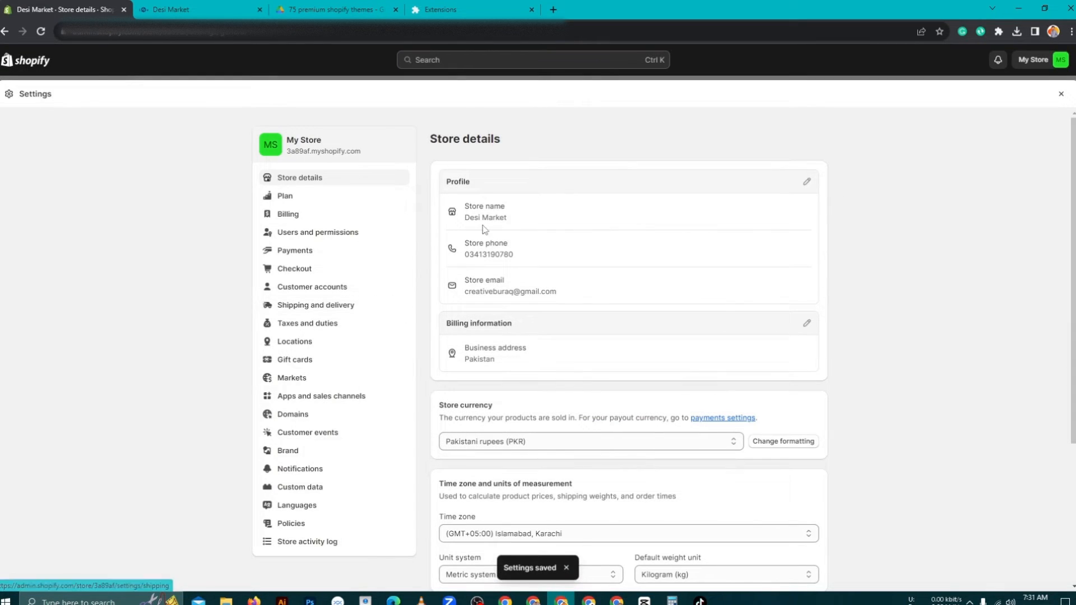
# - Reload the admin, confirm the account menu lists Desi Market, and close Settings
pyautogui.click(1055, 65)
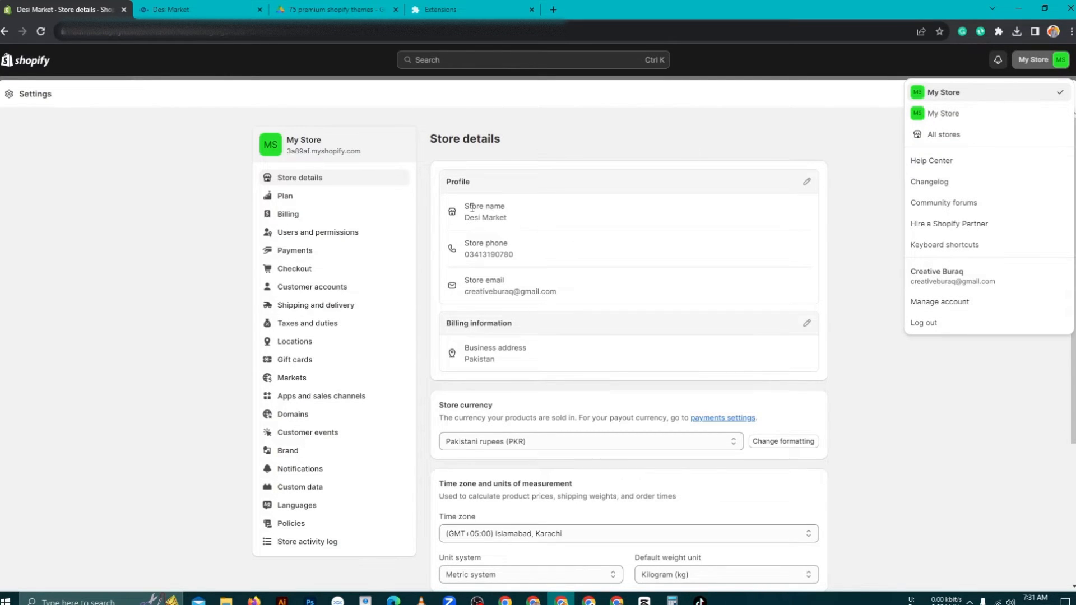
pyautogui.tripleClick(485, 218)
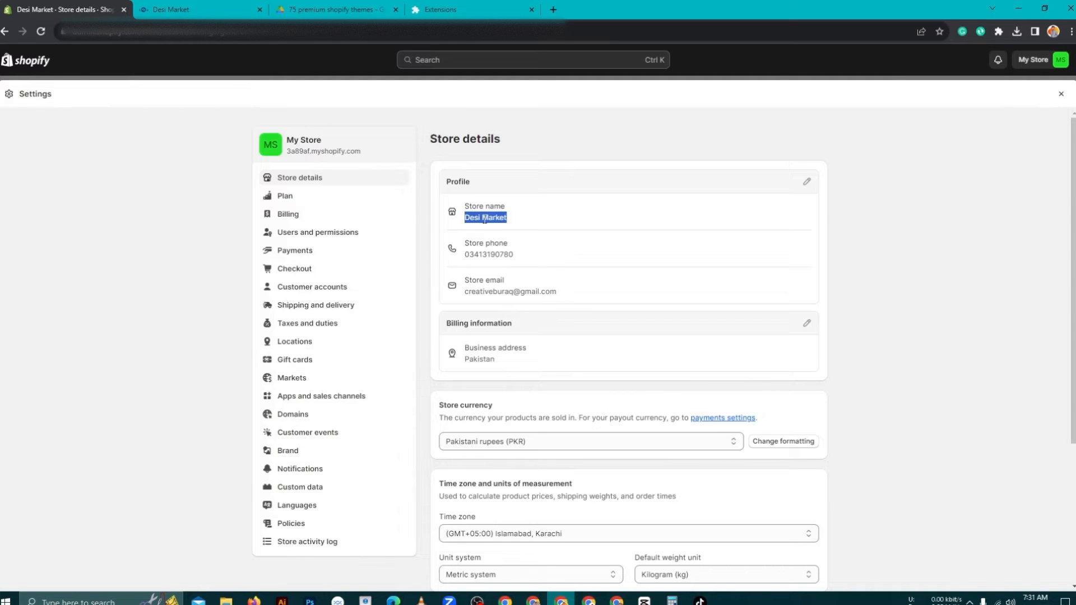
pyautogui.click(41, 32)
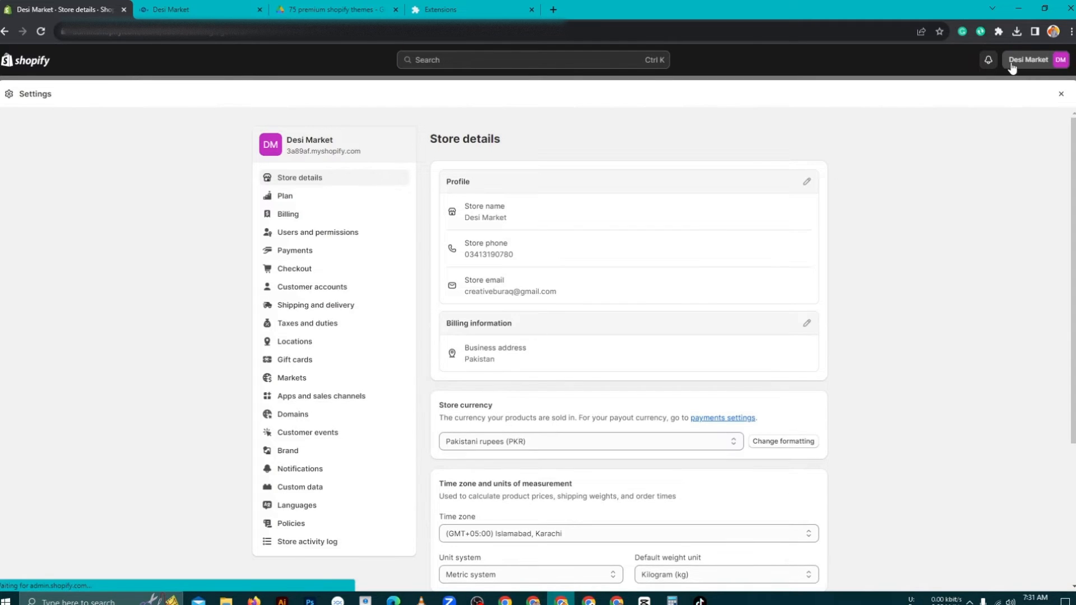
pyautogui.click(1037, 69)
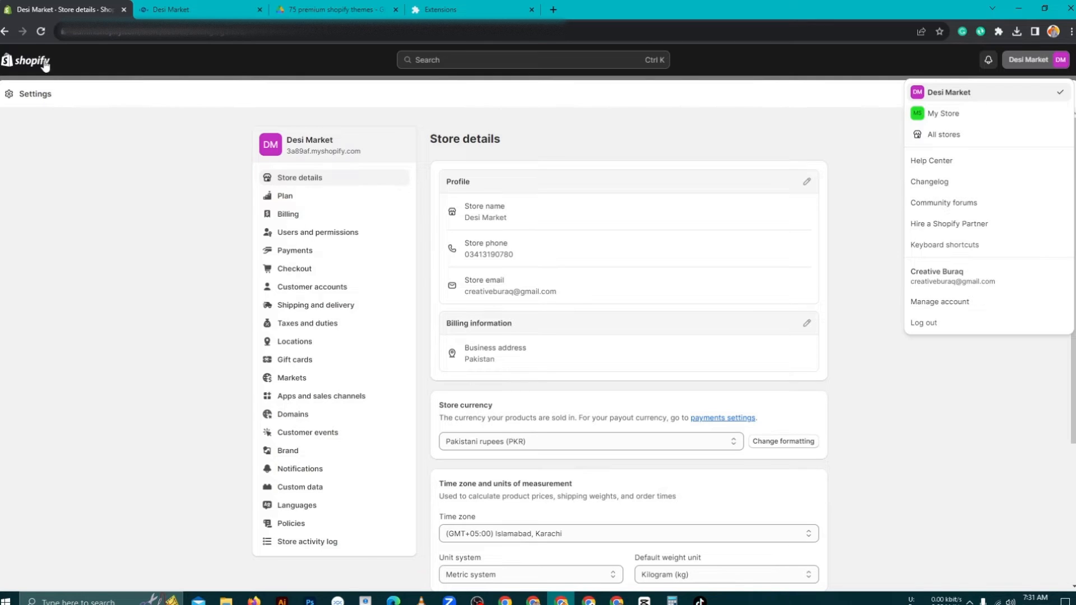
pyautogui.click(861, 215)
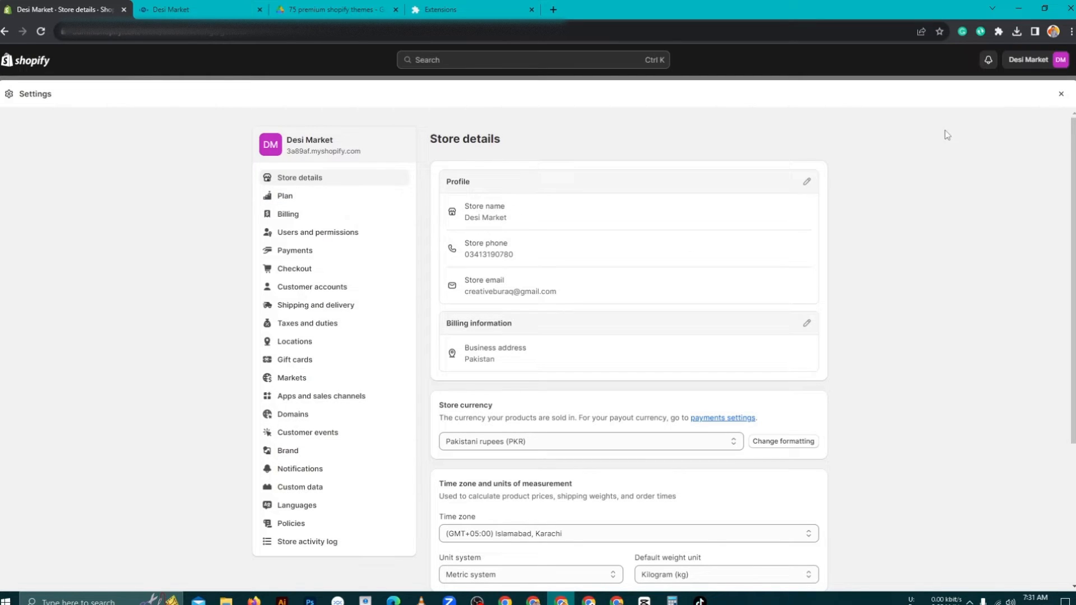
pyautogui.click(1062, 96)
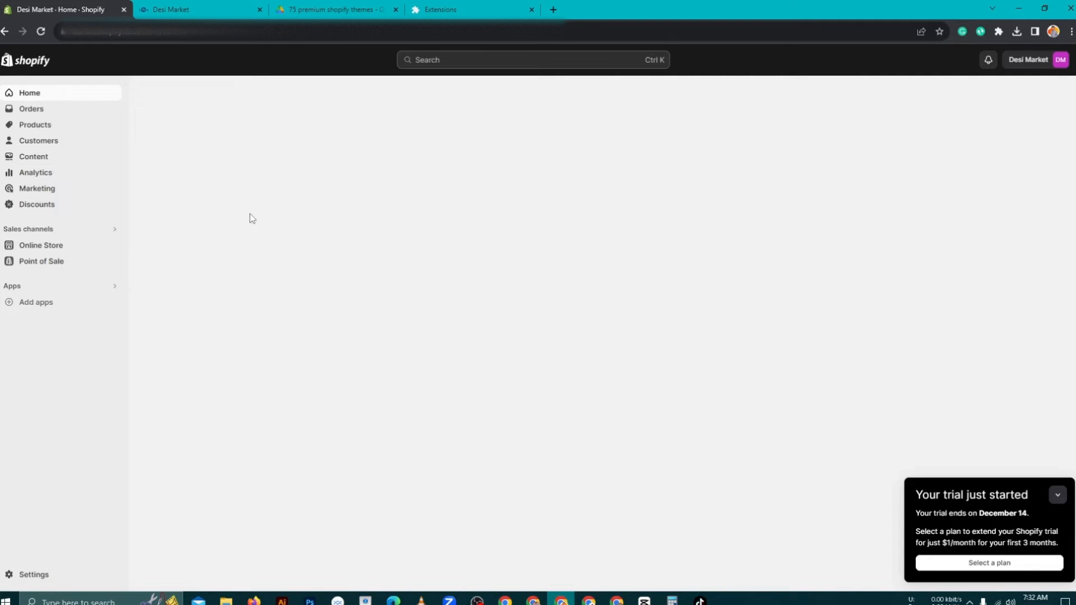
# - Scroll through the Desi Market storefront, then open a new tab and enter 'kitchen pluys'
pyautogui.click(222, 14)
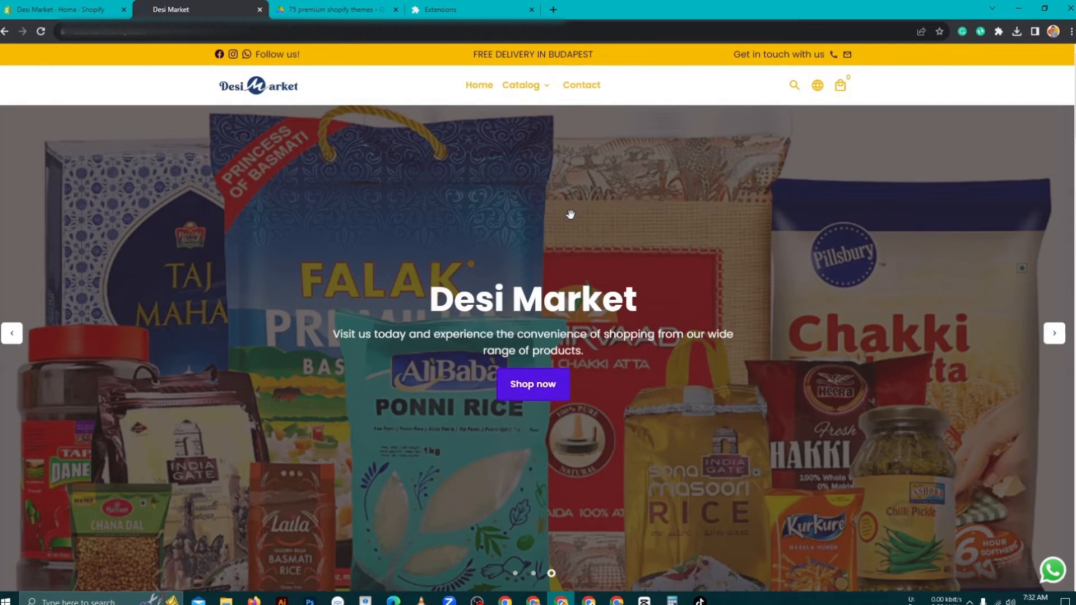
pyautogui.scroll(-7, 571, 214)
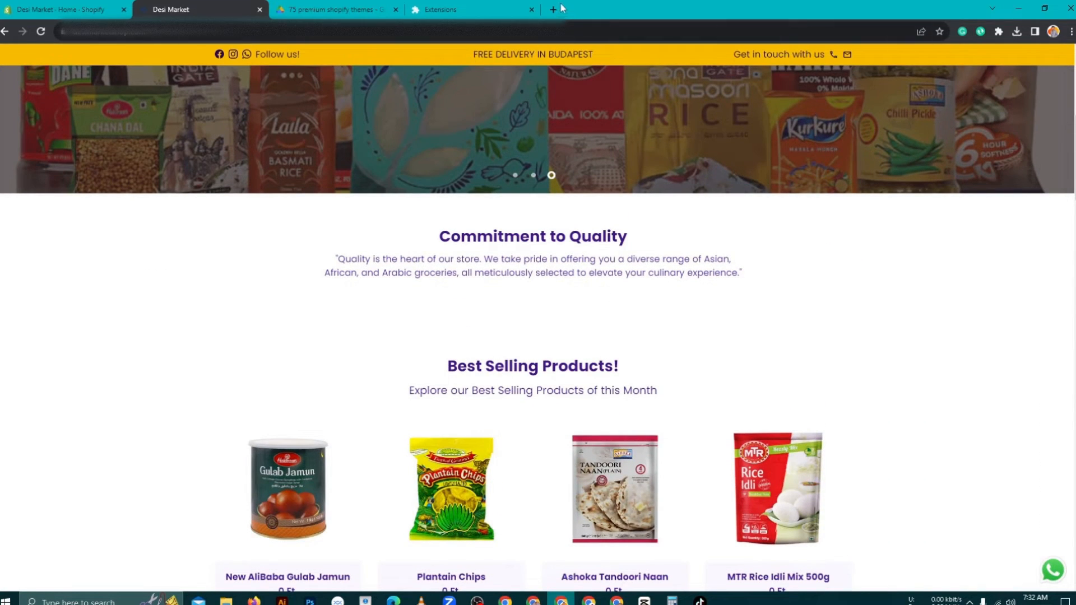
pyautogui.scroll(7, 745, 176)
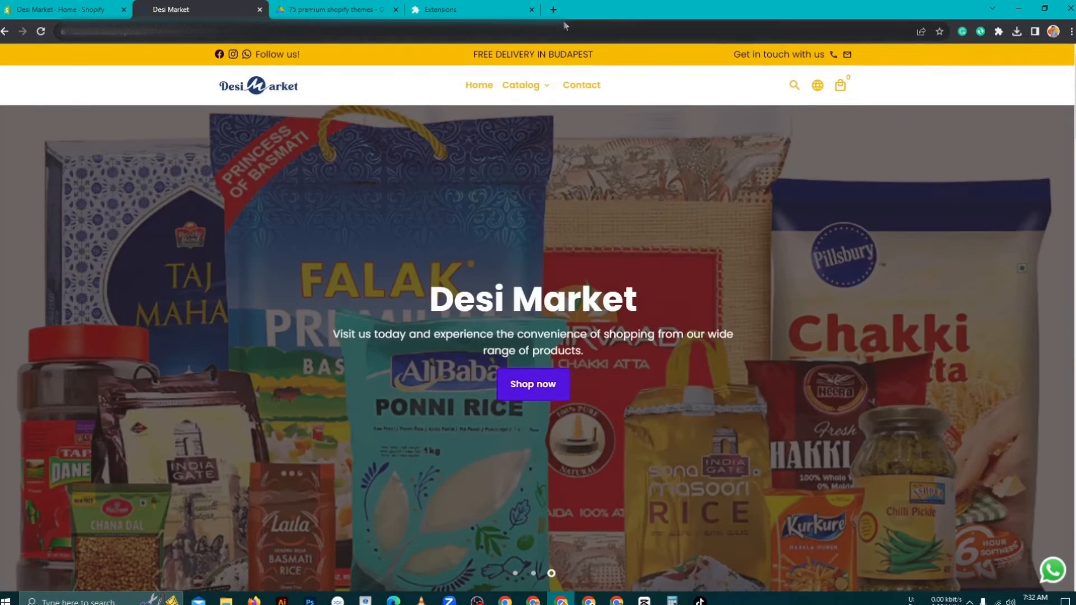
pyautogui.click(554, 9)
pyautogui.write('k')
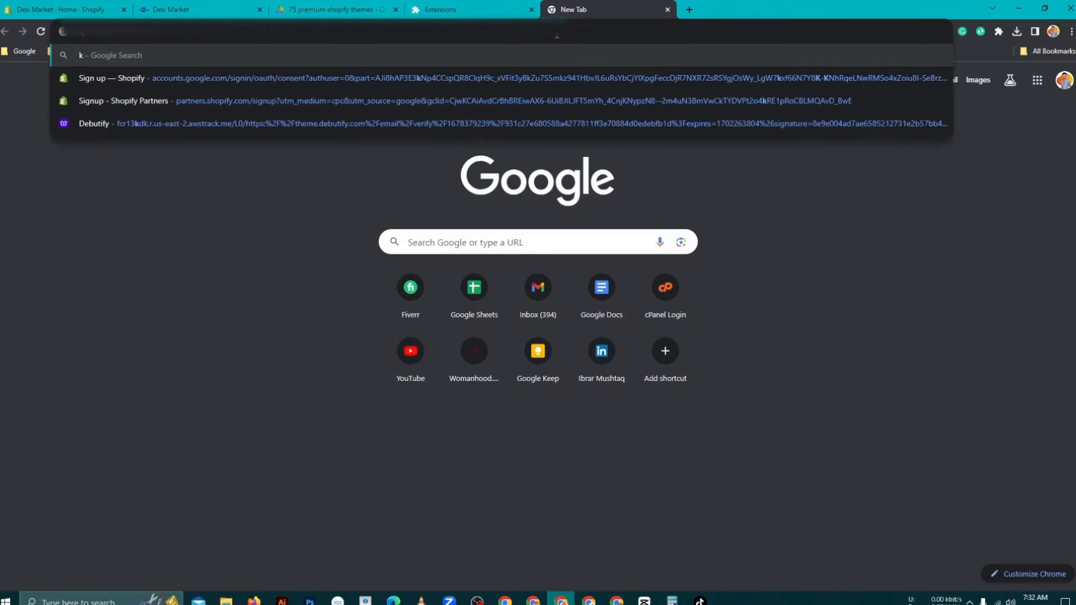
pyautogui.write('itchen')
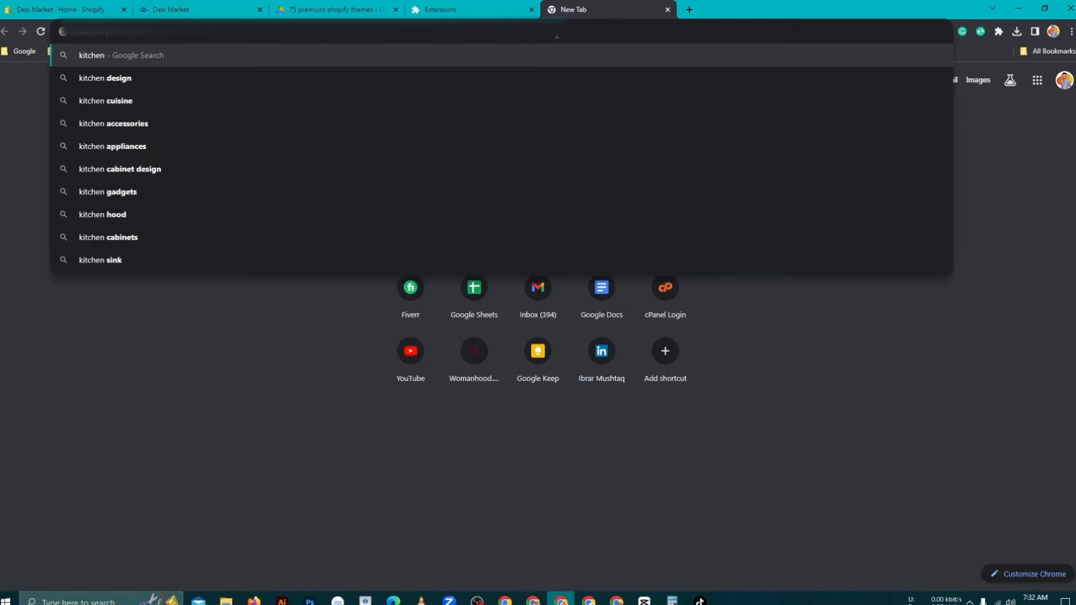
pyautogui.write(' pluys')
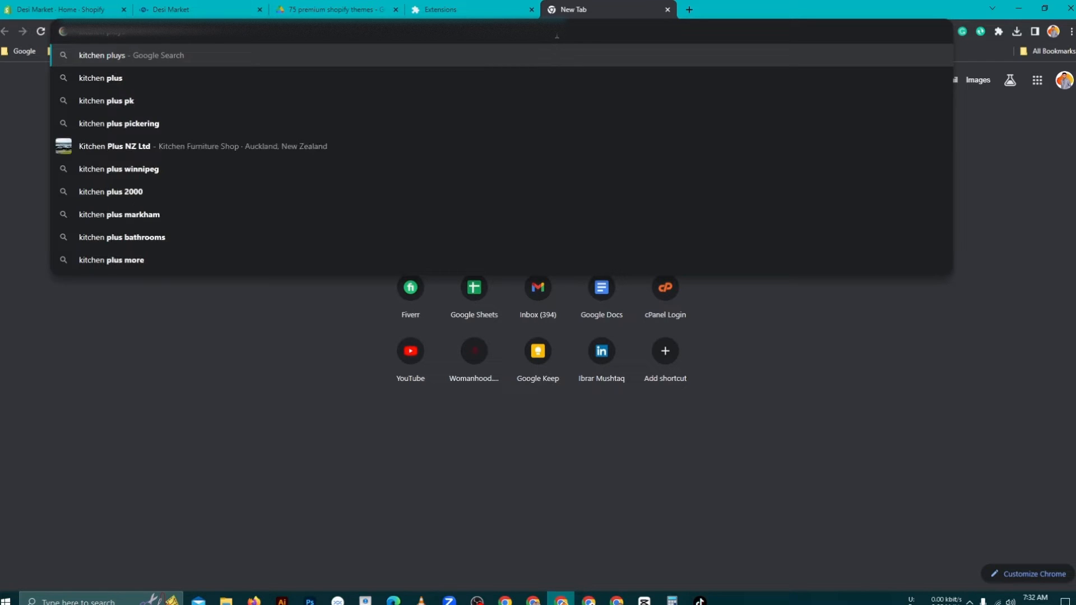
# - Correct the query to 'kitchen plus', search, and open the kitchenpluspk.com store
pyautogui.press('BackSpace')
pyautogui.press('BackSpace')
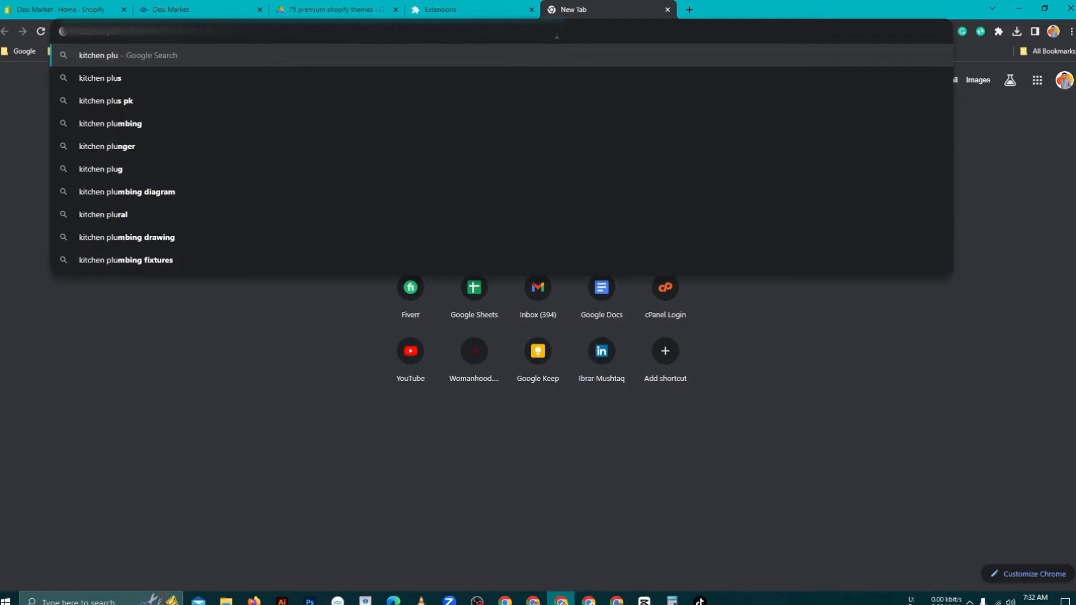
pyautogui.write('s')
pyautogui.press('Return')
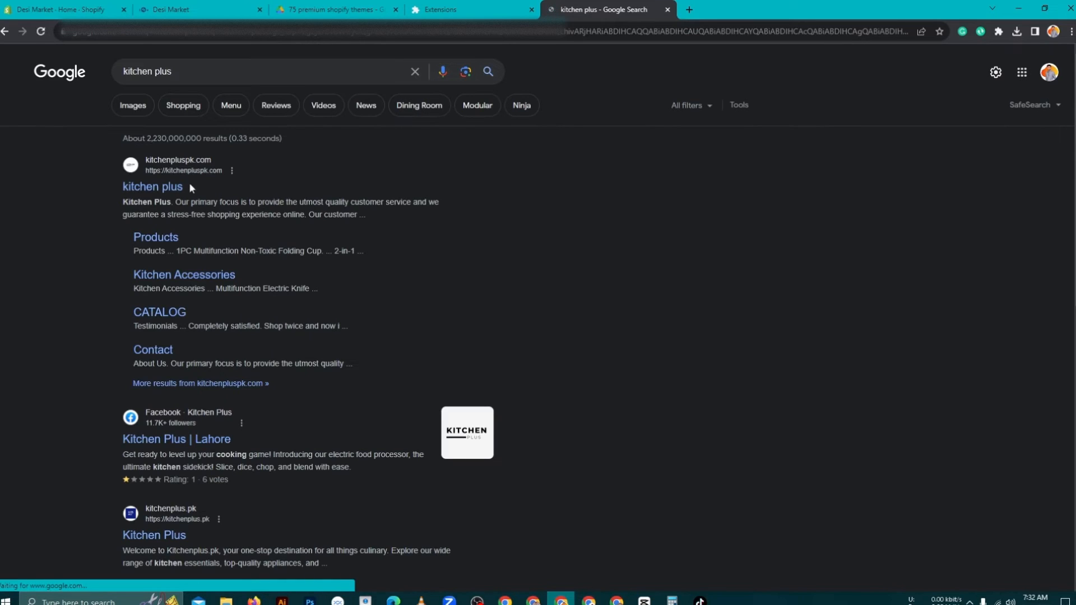
pyautogui.click(174, 187)
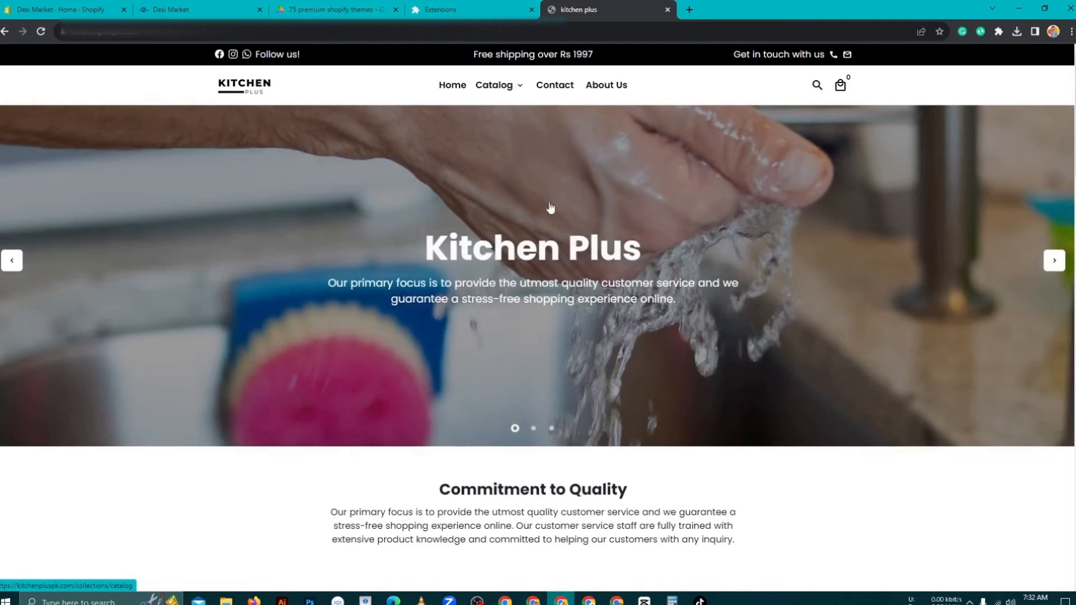
# - Scroll through the Kitchen Plus homepage, then return to the Desi Market storefront
pyautogui.scroll(-5, 575, 193)
pyautogui.scroll(-6, 779, 219)
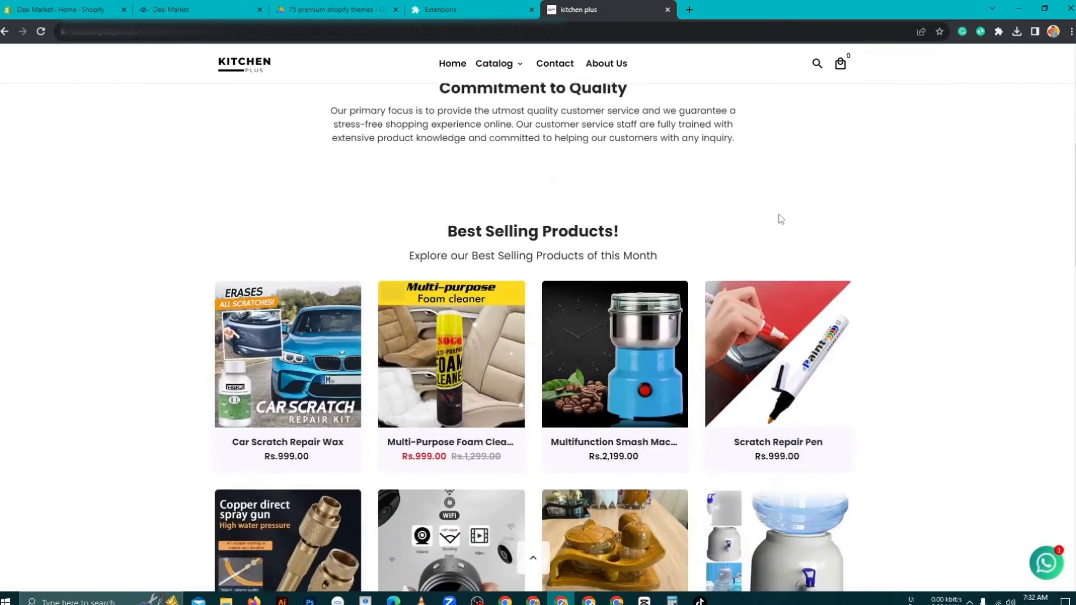
pyautogui.scroll(-3, 1003, 203)
pyautogui.scroll(-7, 987, 207)
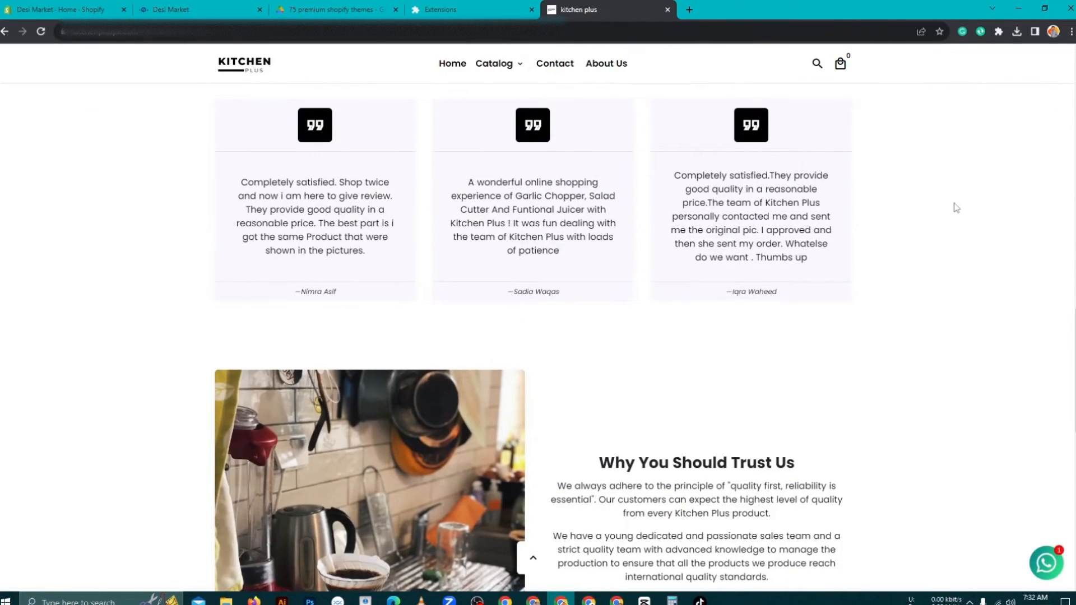
pyautogui.scroll(-7, 958, 208)
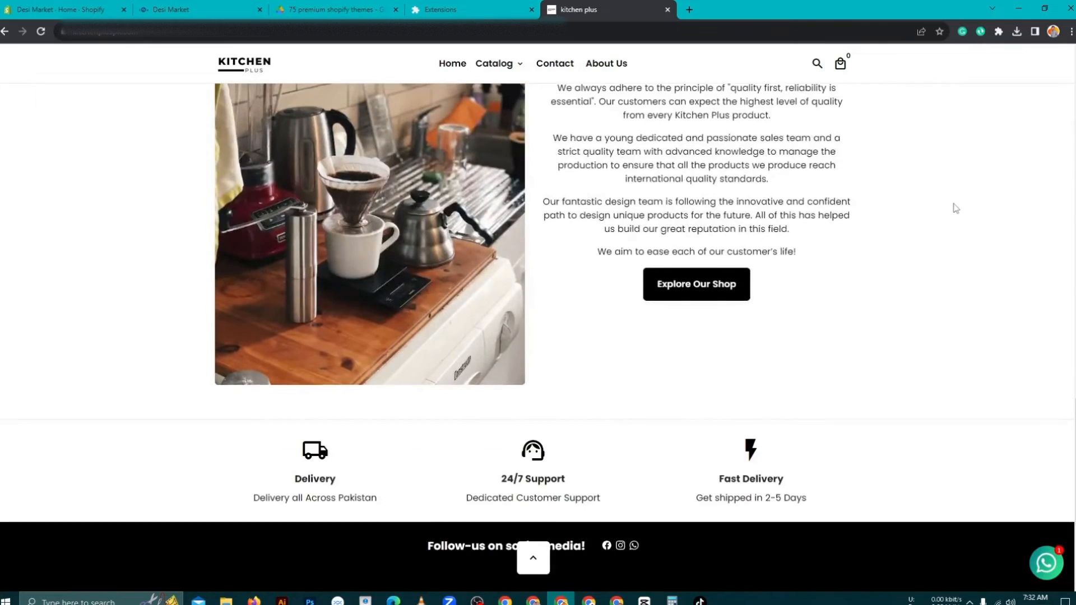
pyautogui.scroll(-4, 956, 208)
pyautogui.scroll(7, 950, 207)
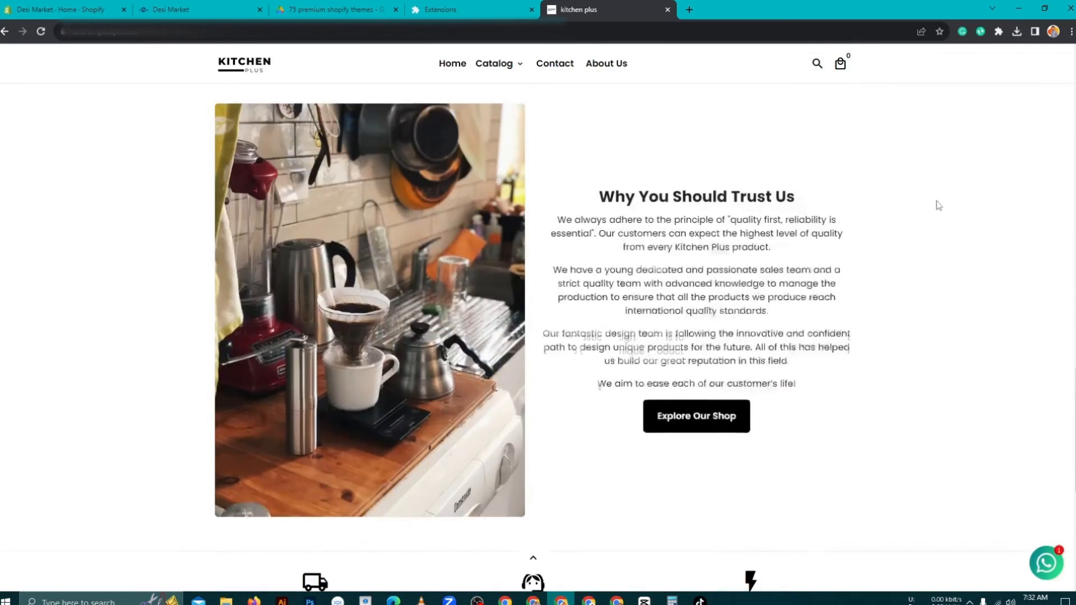
pyautogui.scroll(20, 939, 205)
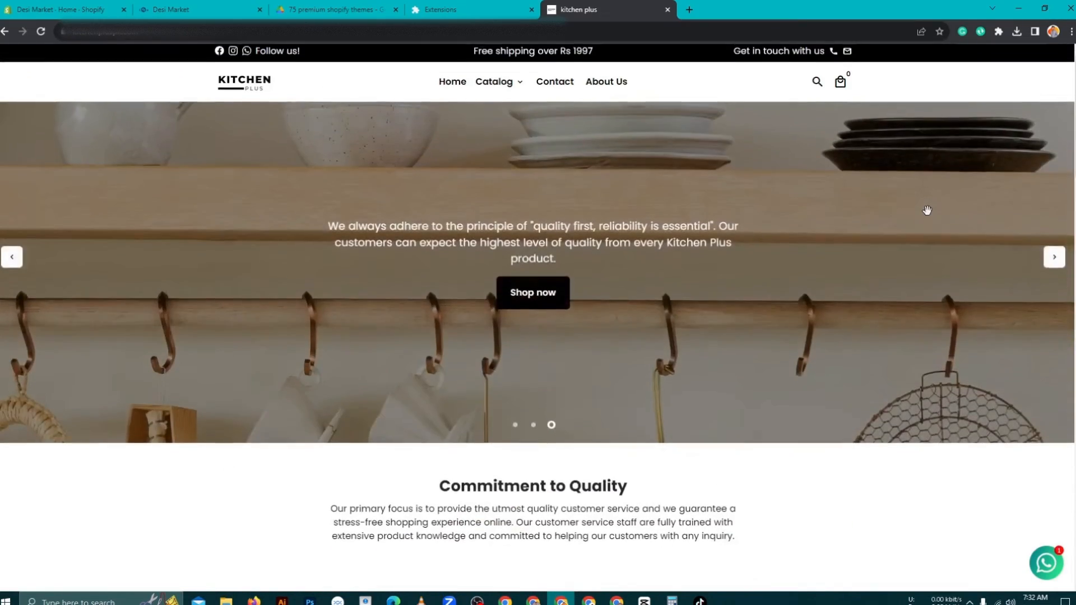
pyautogui.click(171, 9)
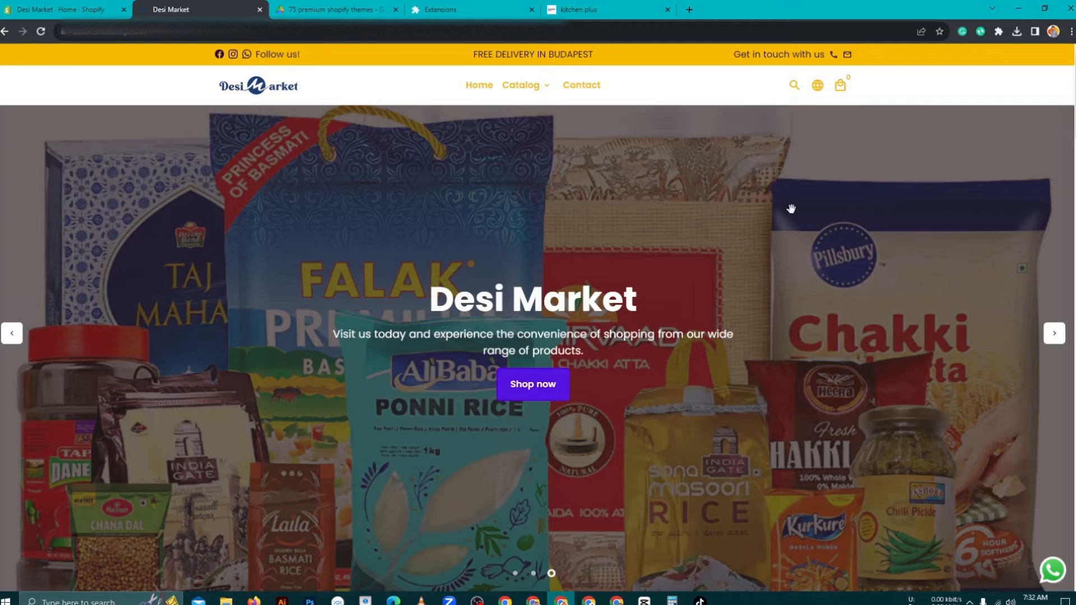
pyautogui.scroll(-5, 853, 228)
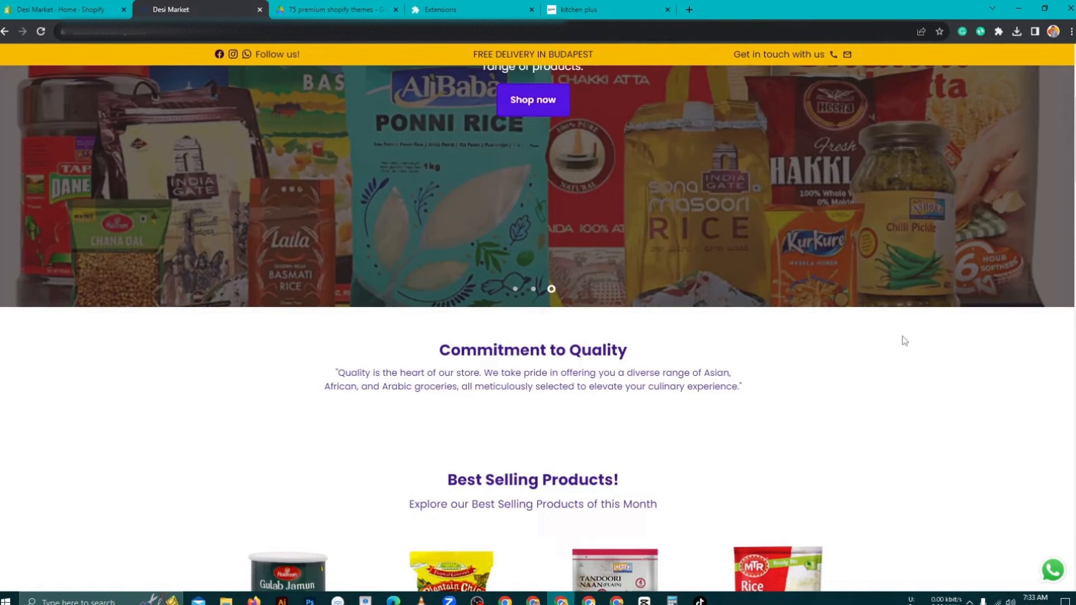
pyautogui.scroll(-3, 900, 315)
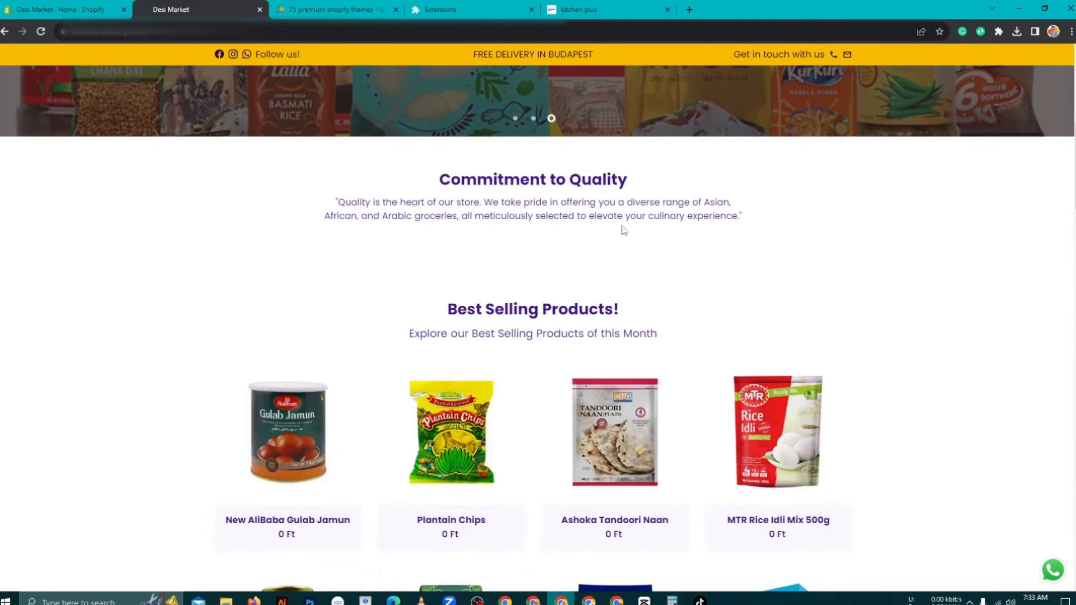
pyautogui.scroll(-12, 934, 250)
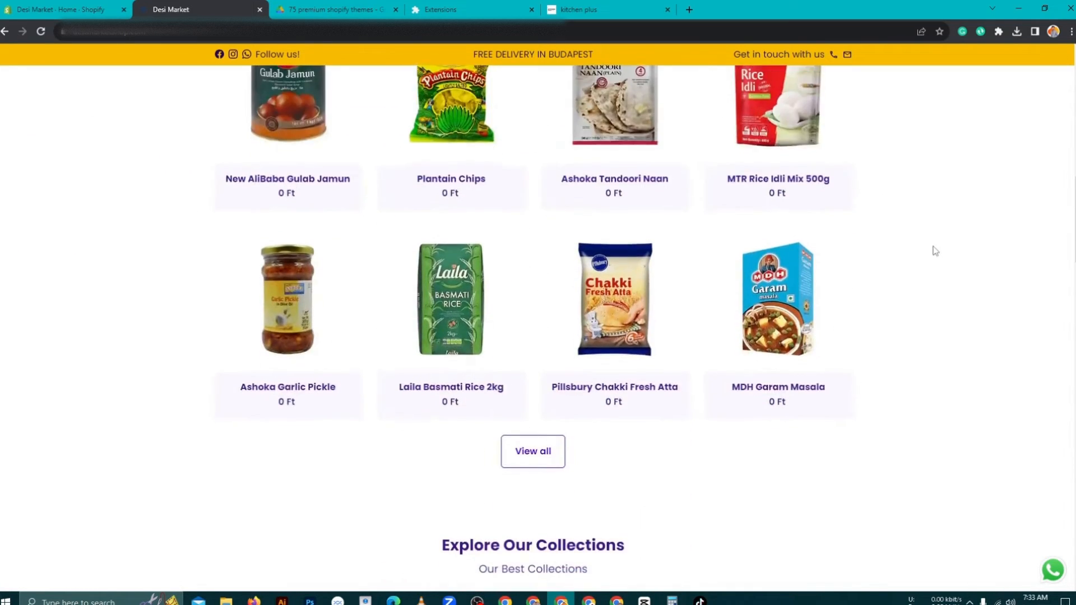
pyautogui.scroll(-11, 934, 250)
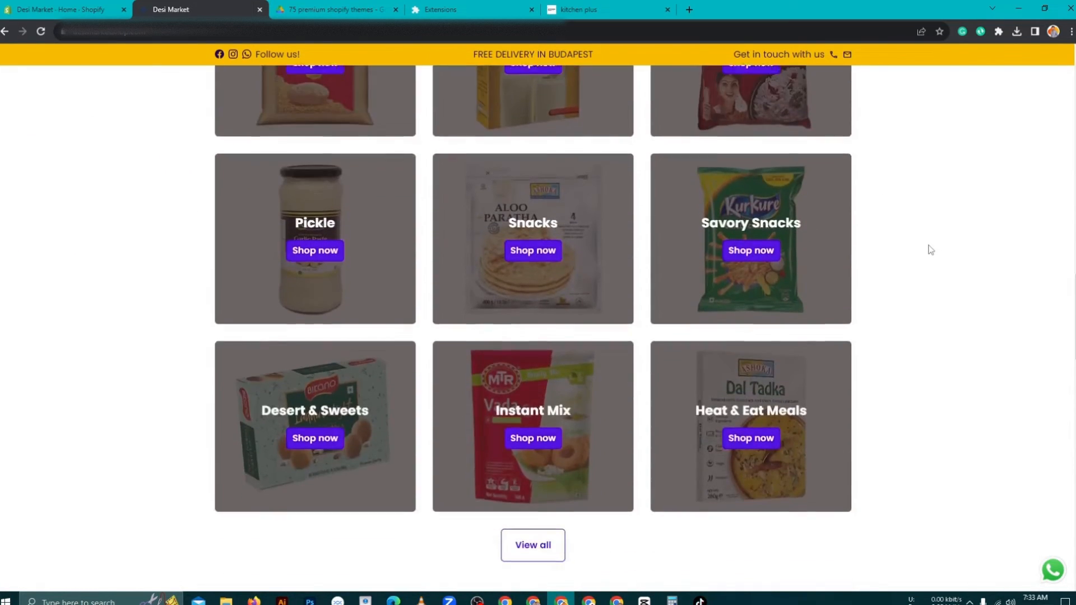
pyautogui.scroll(-16, 925, 251)
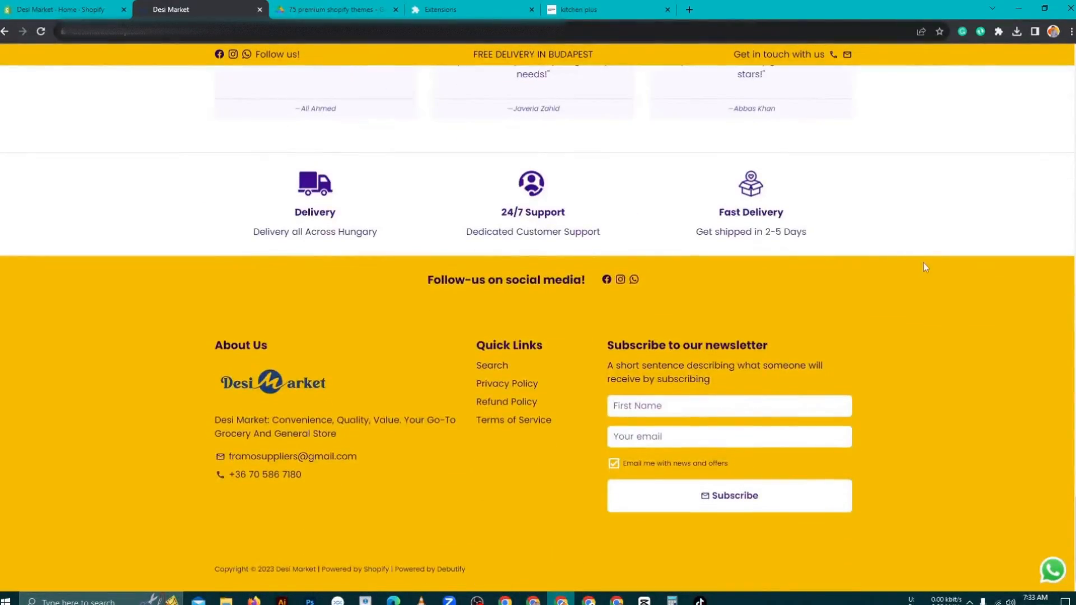
pyautogui.scroll(20, 924, 262)
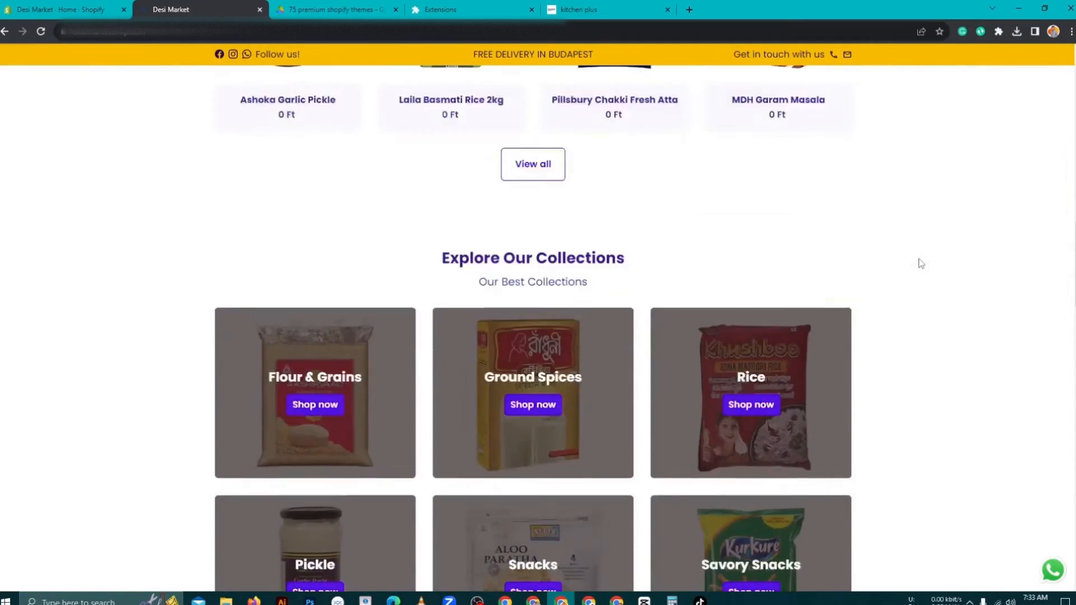
pyautogui.scroll(15, 921, 264)
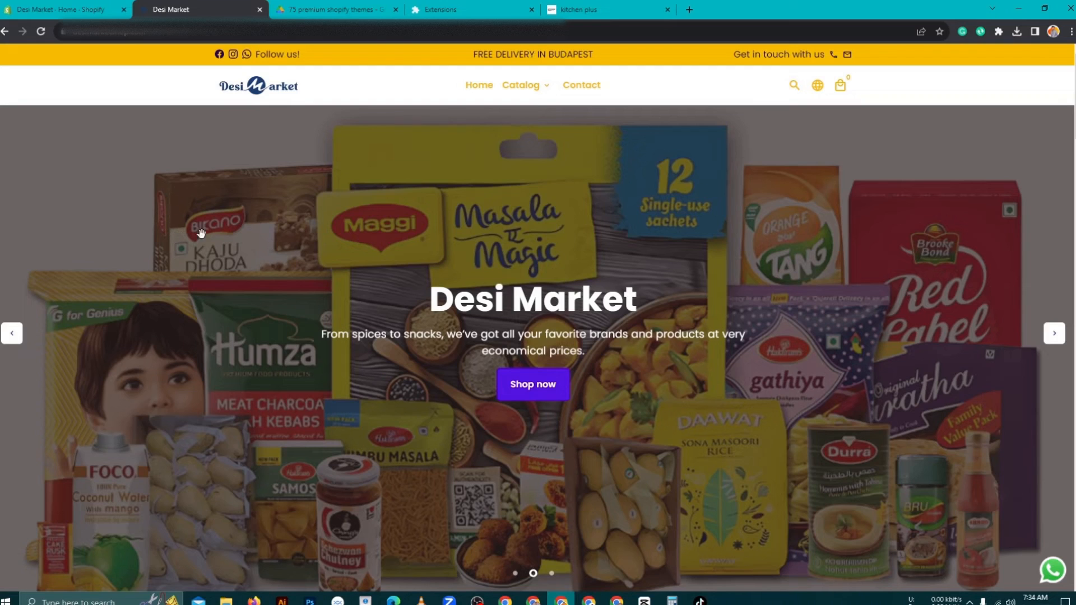
pyautogui.scroll(-1, 217, 199)
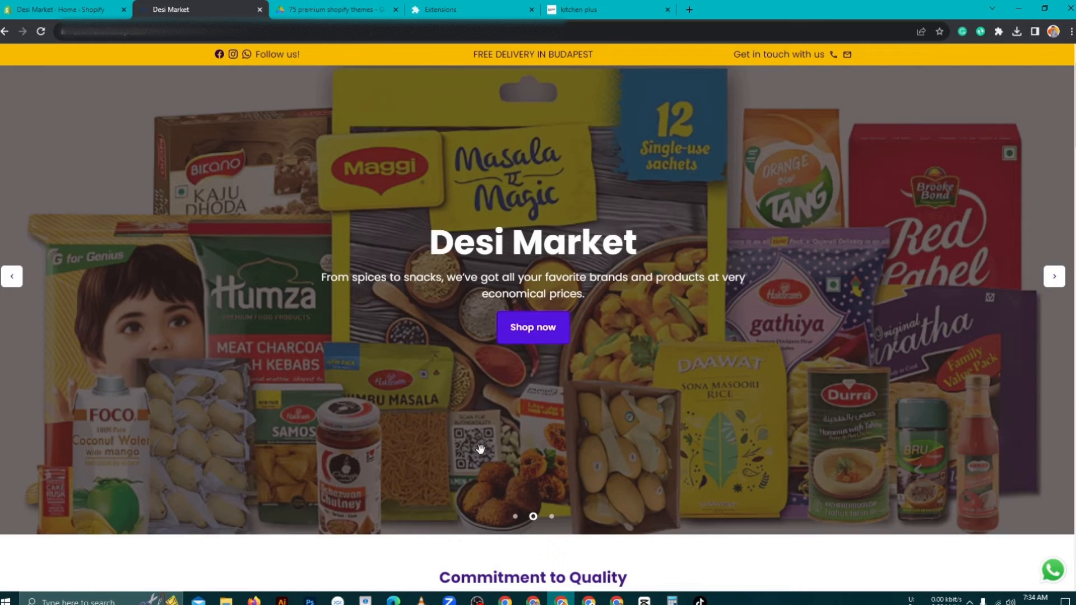
pyautogui.scroll(1, 194, 244)
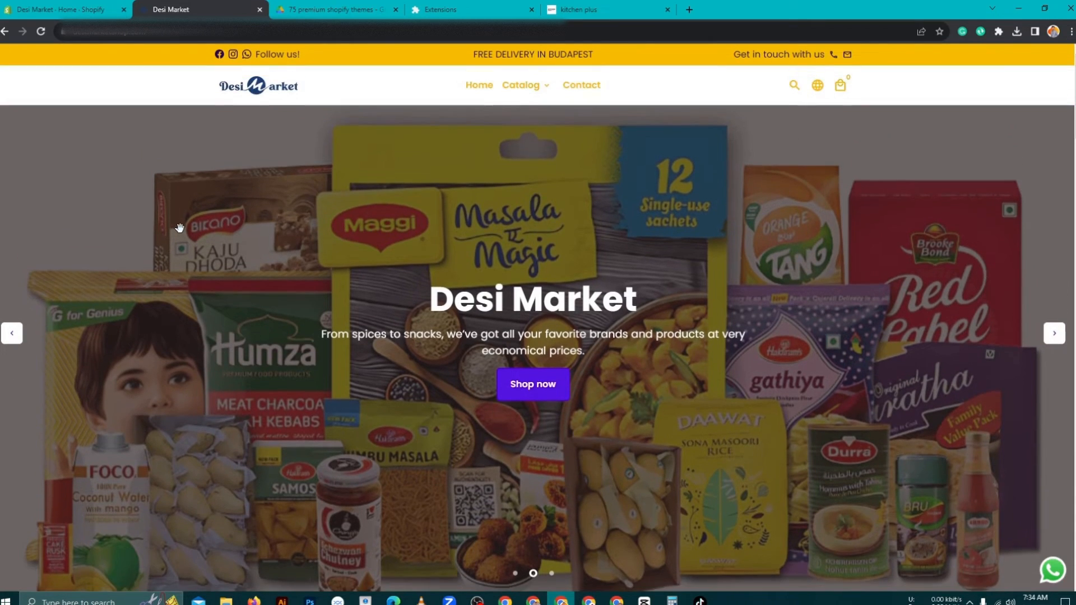
# - From the admin dashboard, open Online Store Themes and expand the Add theme menu
pyautogui.click(62, 9)
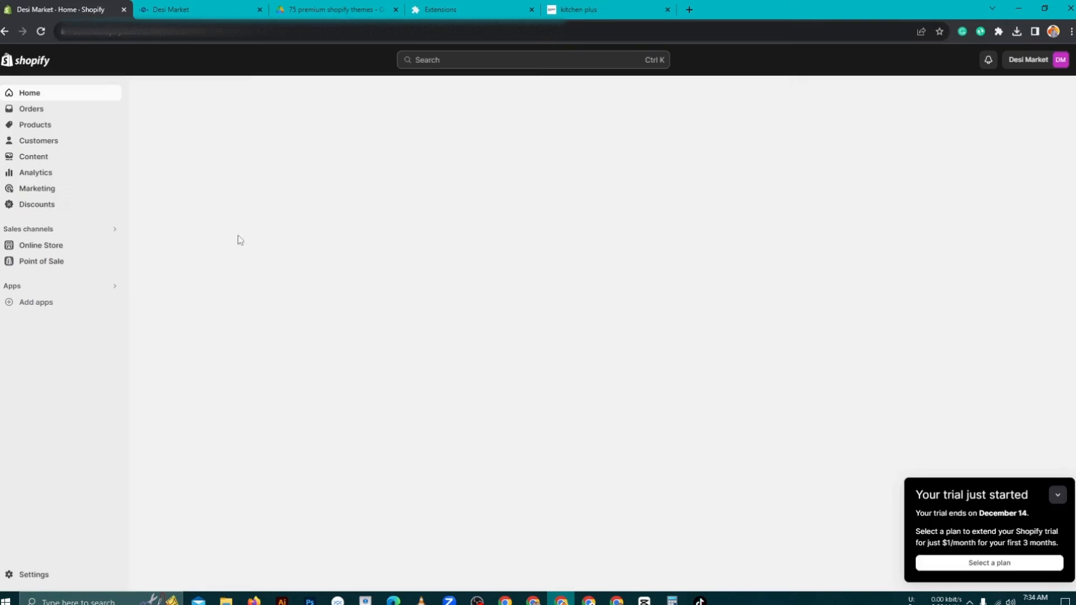
pyautogui.click(42, 246)
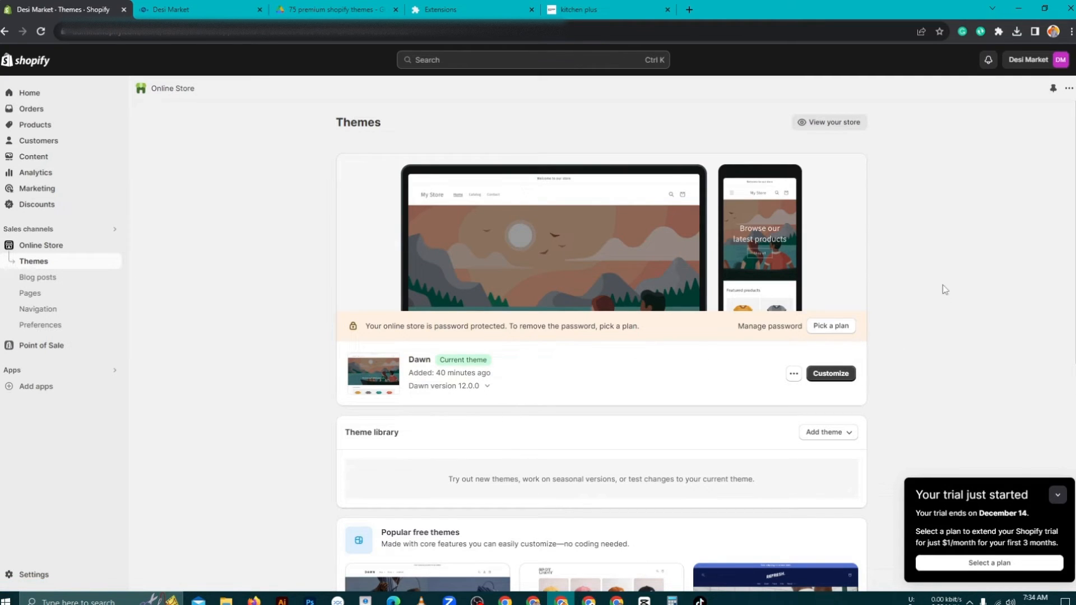
pyautogui.click(822, 436)
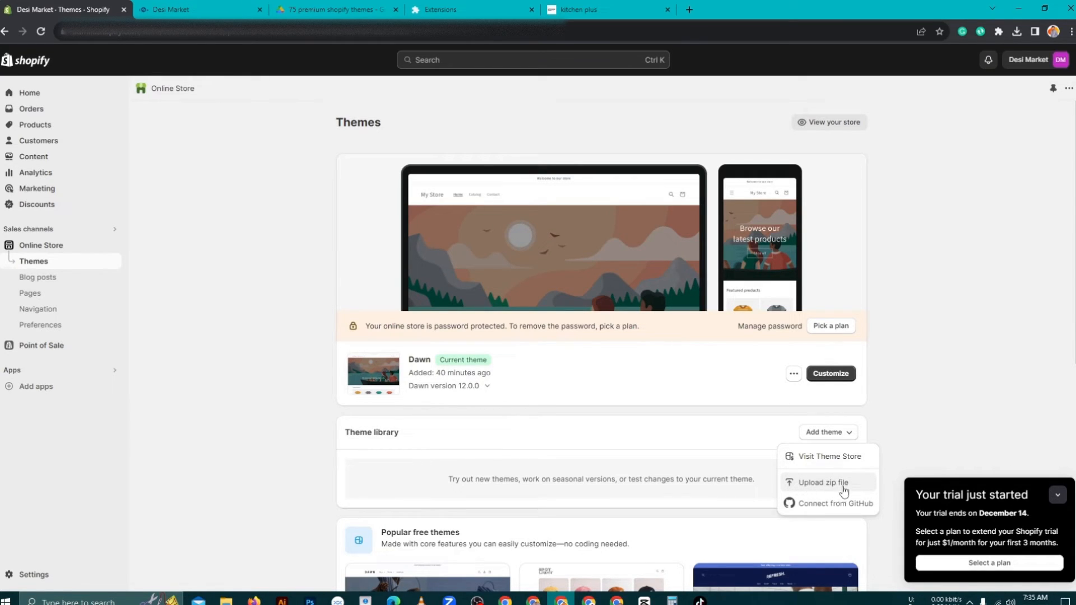
# - Choose Upload zip file, attach the debutify-theme-5.0.2 zip, and upload it
pyautogui.click(801, 485)
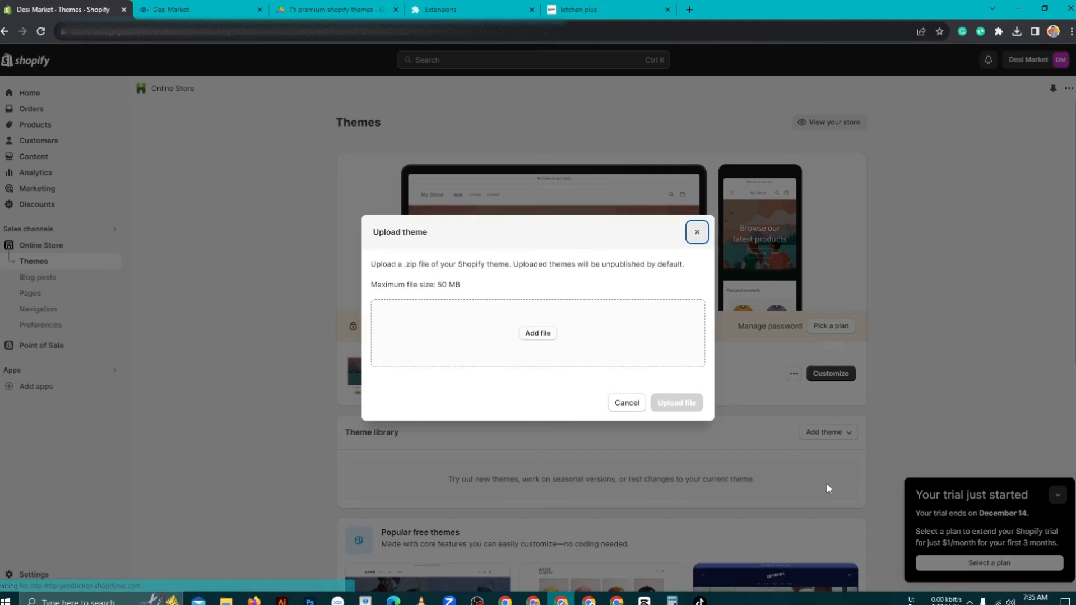
pyautogui.click(536, 339)
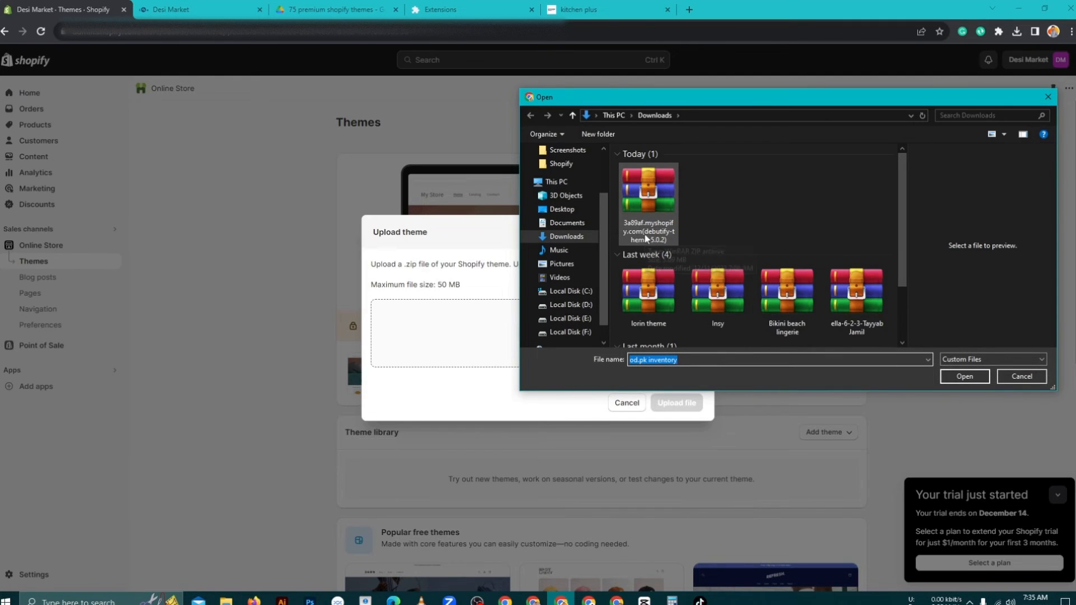
pyautogui.click(650, 200)
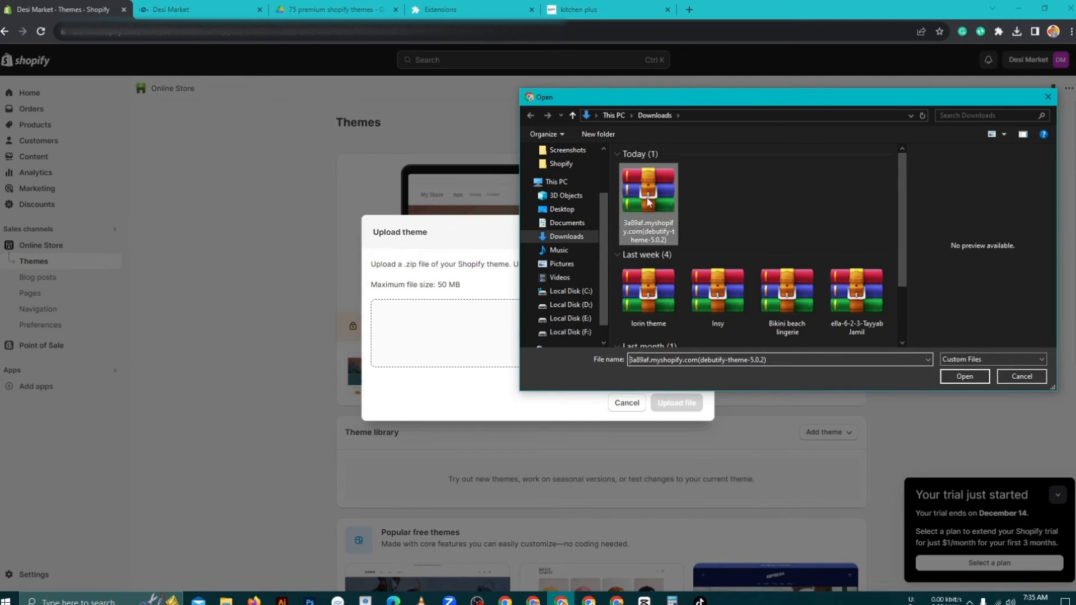
pyautogui.click(966, 377)
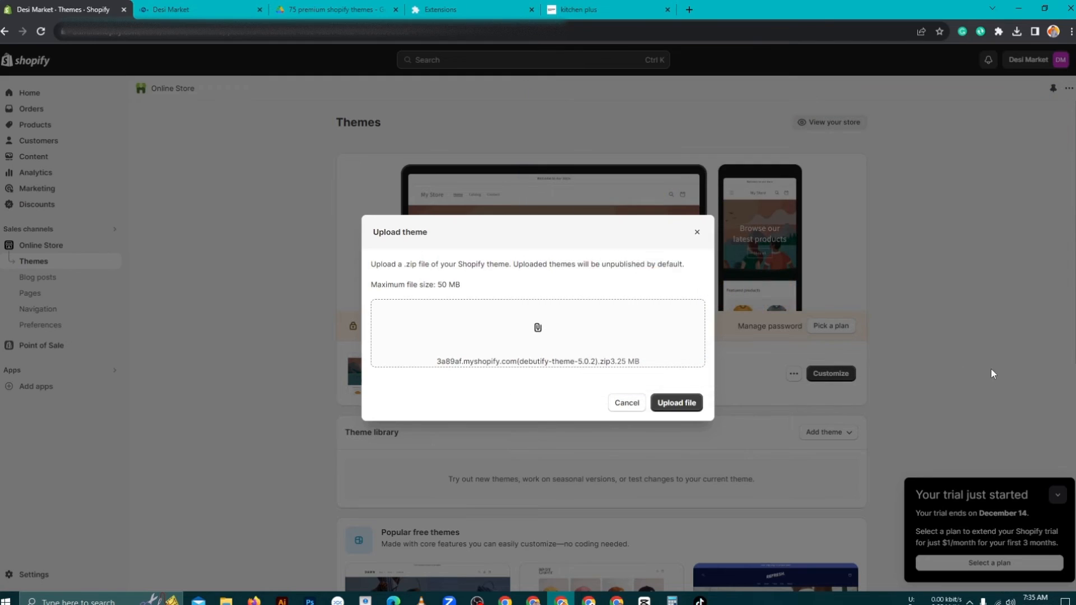
pyautogui.click(698, 400)
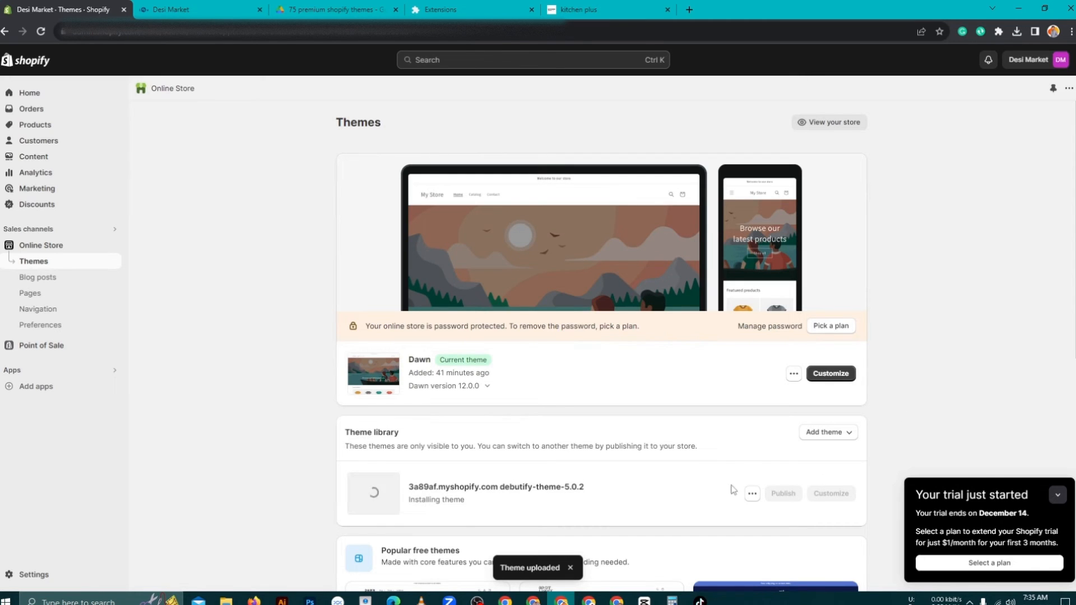
# - Scroll down and wait while debutify-theme-5.0.2 finishes installing beside Dawn
pyautogui.scroll(-2, 954, 309)
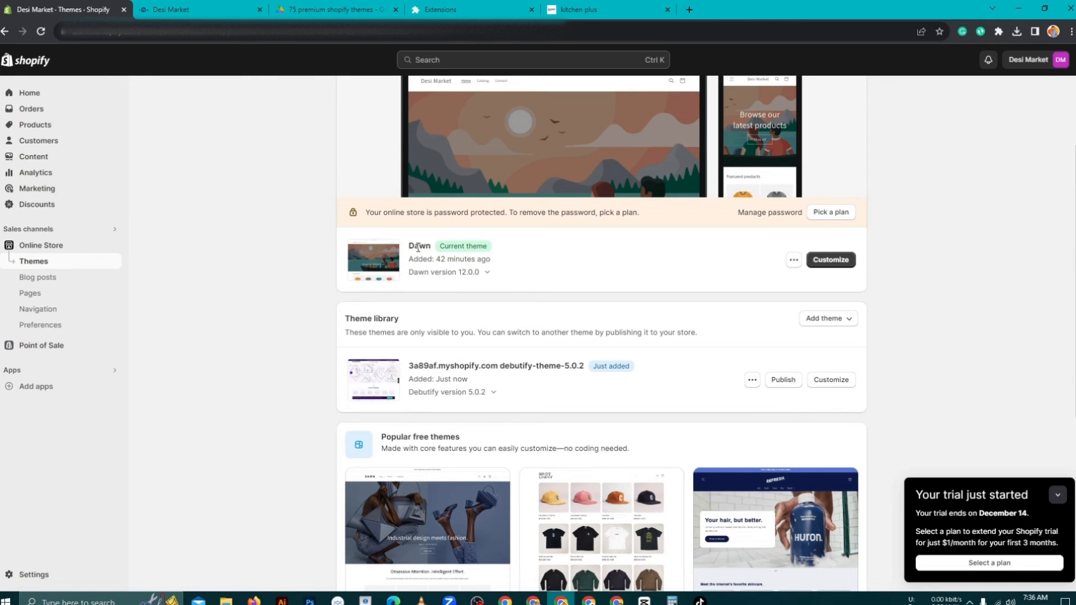
pyautogui.moveTo(422, 242); pyautogui.dragTo(434, 247)
# - Publish debutify-theme-5.0.2 and confirm it replaces Dawn as the current theme
pyautogui.click(784, 381)
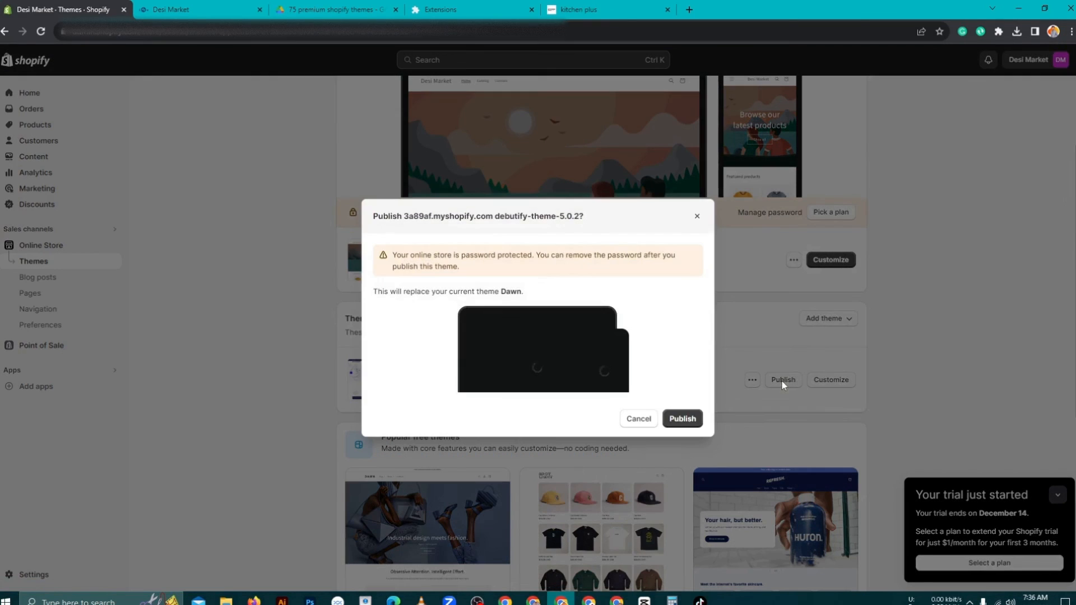
pyautogui.click(683, 418)
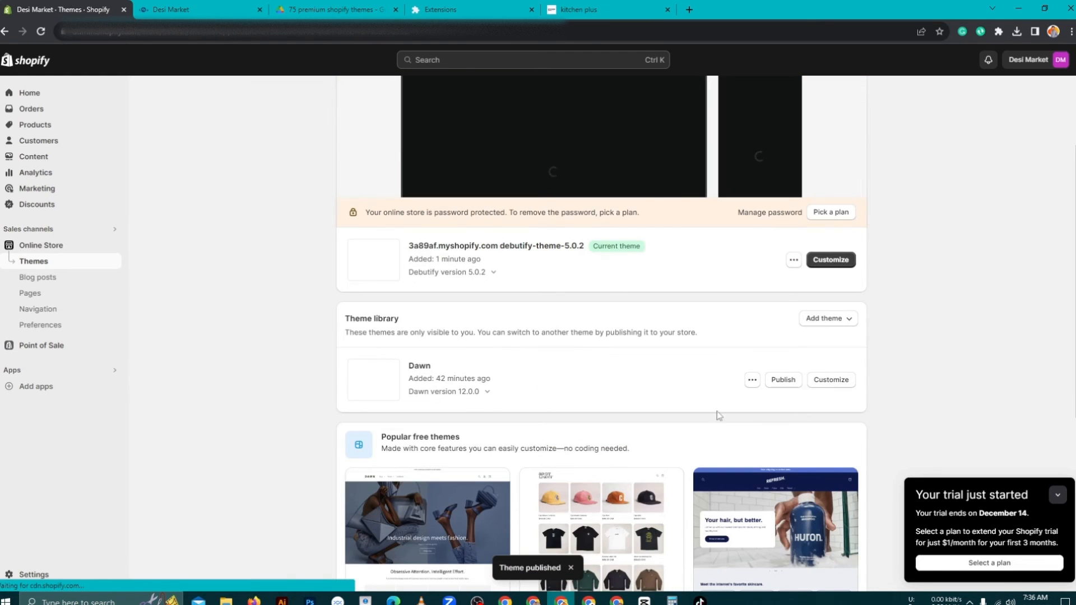
pyautogui.scroll(3, 616, 277)
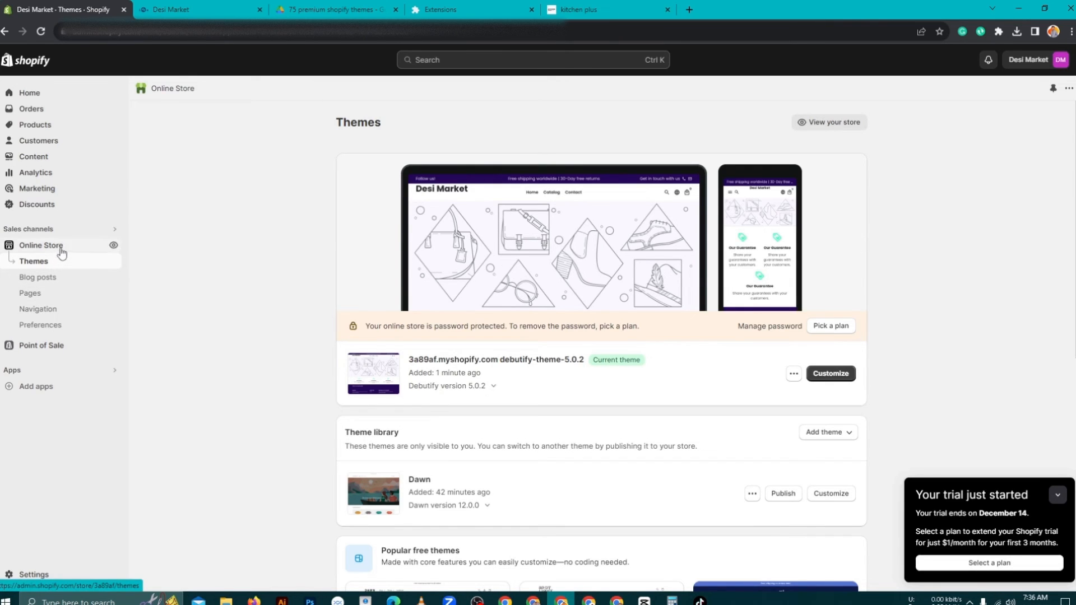
# - Open the live Desi Market storefront from Online Store in a new browser tab
pyautogui.rightClick(113, 250)
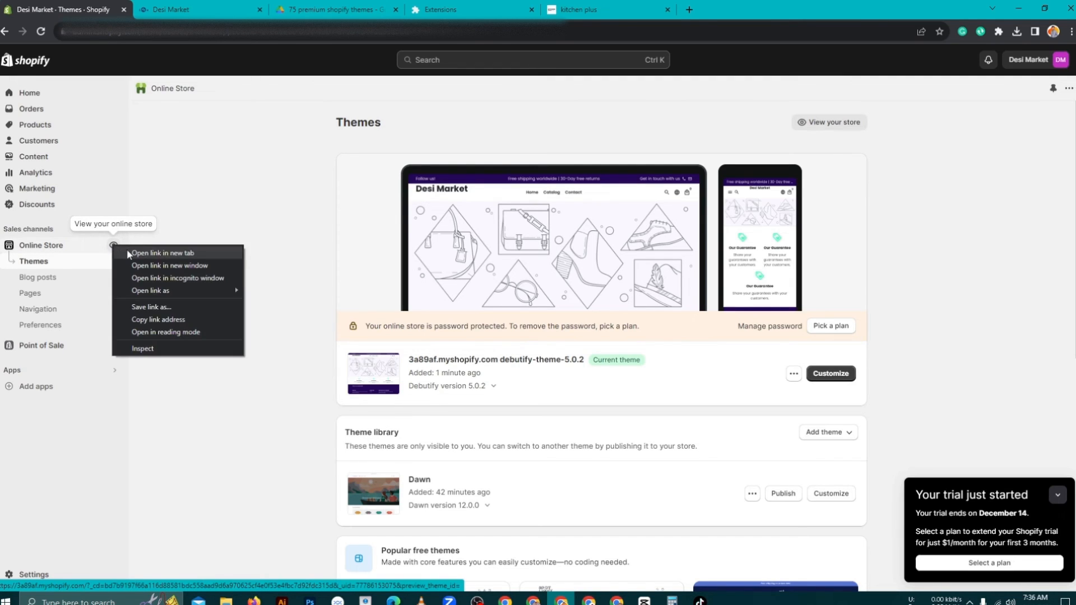
pyautogui.click(128, 253)
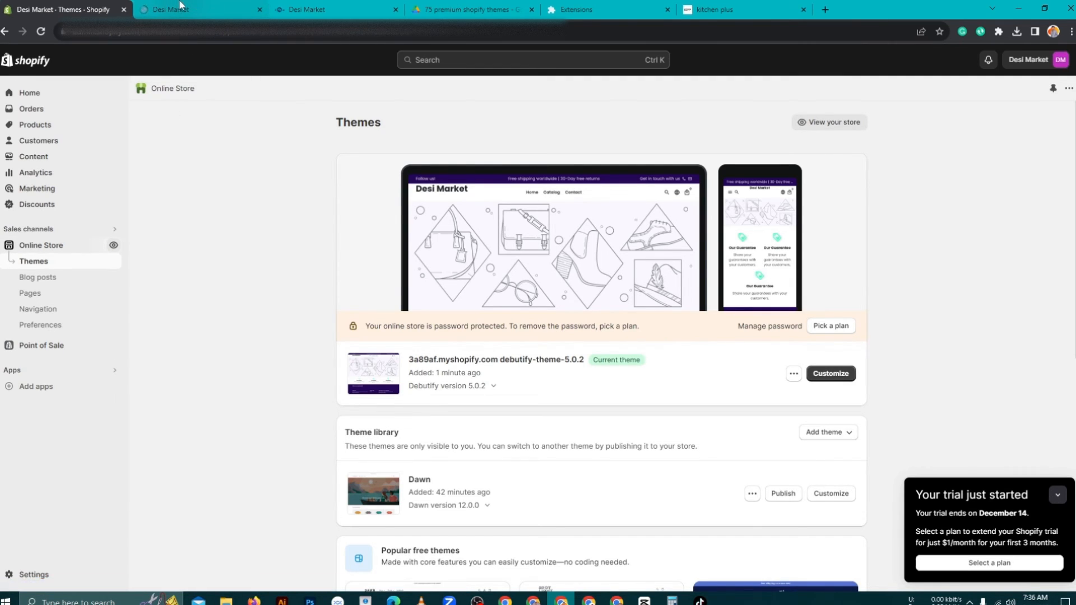
pyautogui.click(182, 6)
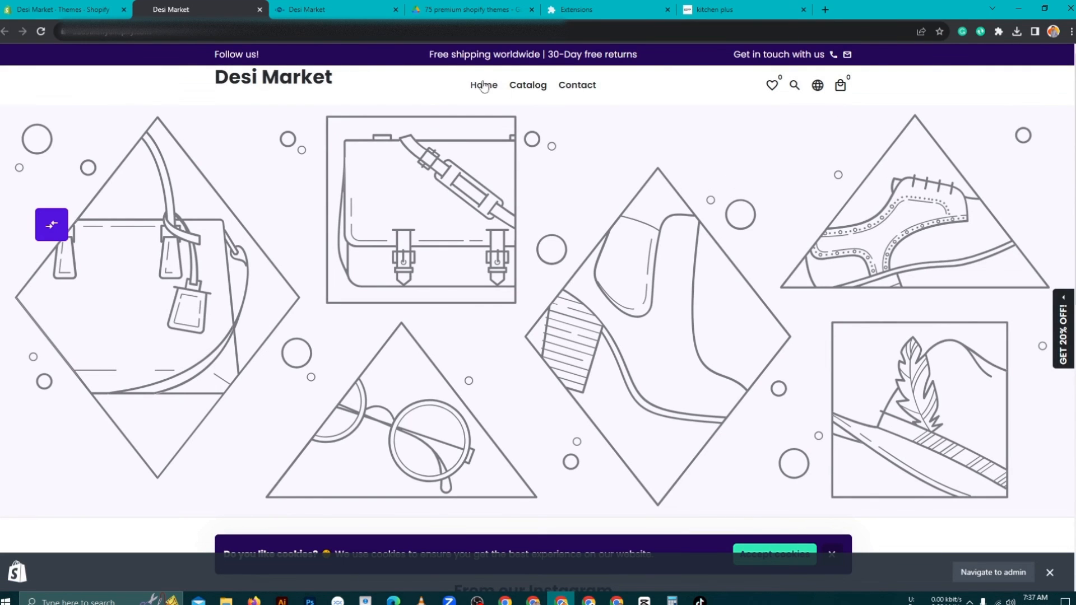
# - Scroll through the Debutify-themed storefront, then go to the reference grocery store tab
pyautogui.scroll(-4, 700, 175)
pyautogui.scroll(-7, 701, 175)
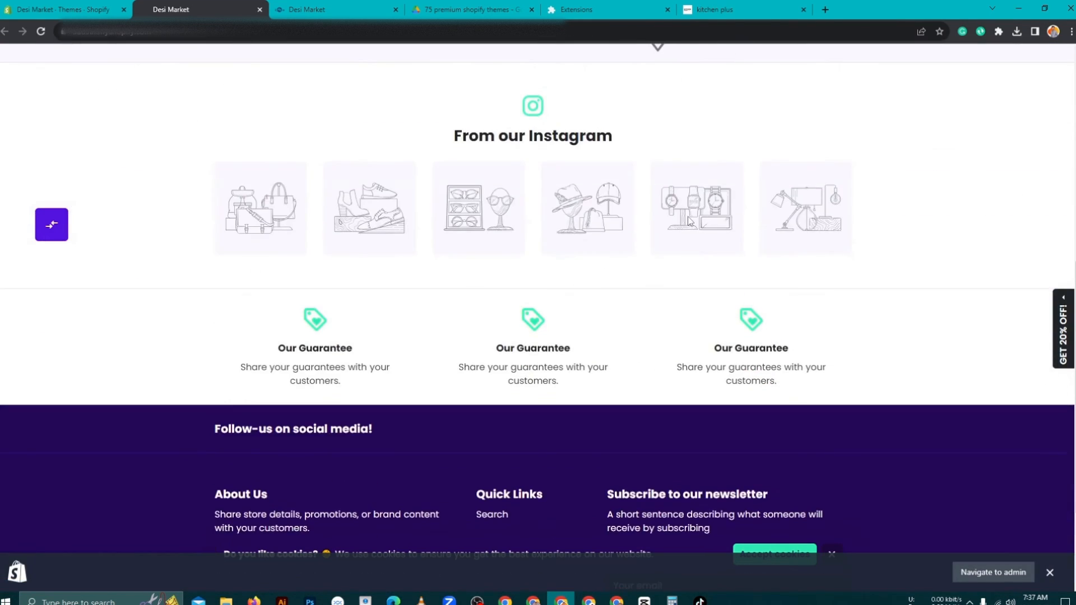
pyautogui.scroll(8, 673, 207)
pyautogui.scroll(3, 651, 189)
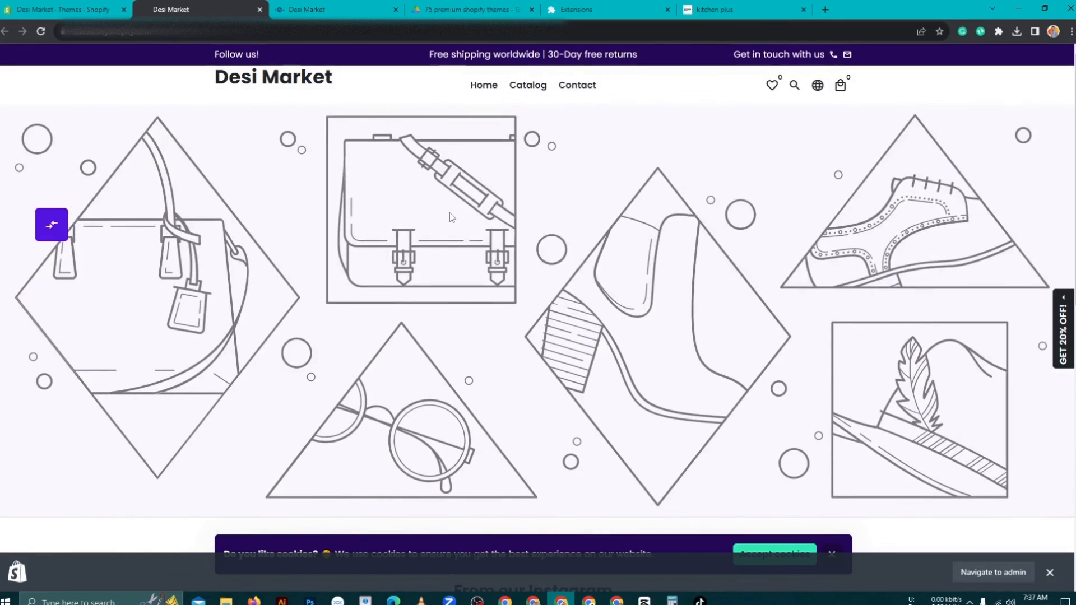
pyautogui.scroll(-10, 379, 208)
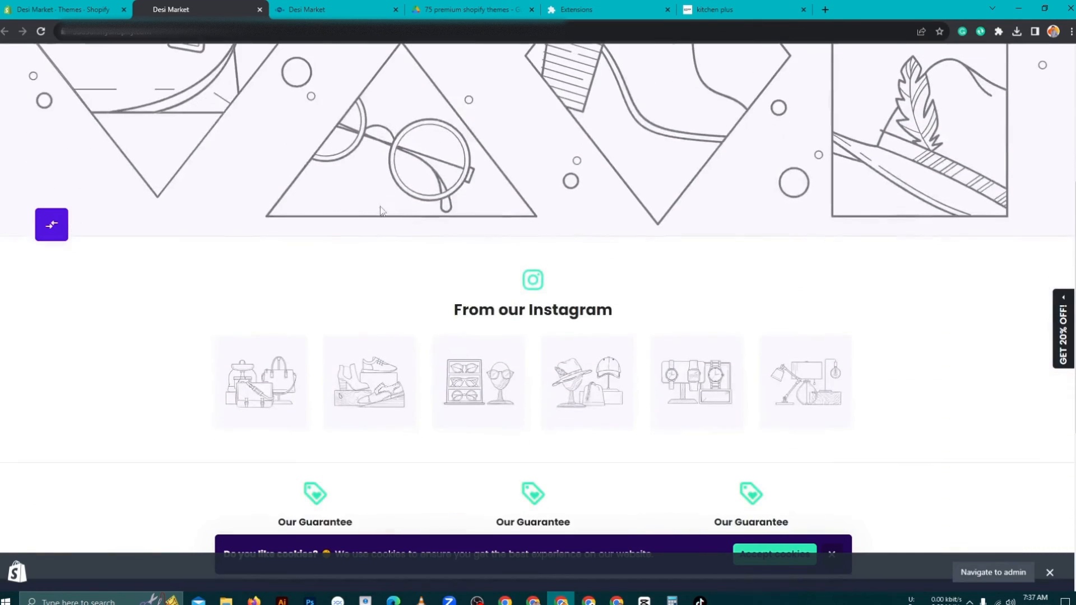
pyautogui.scroll(10, 379, 208)
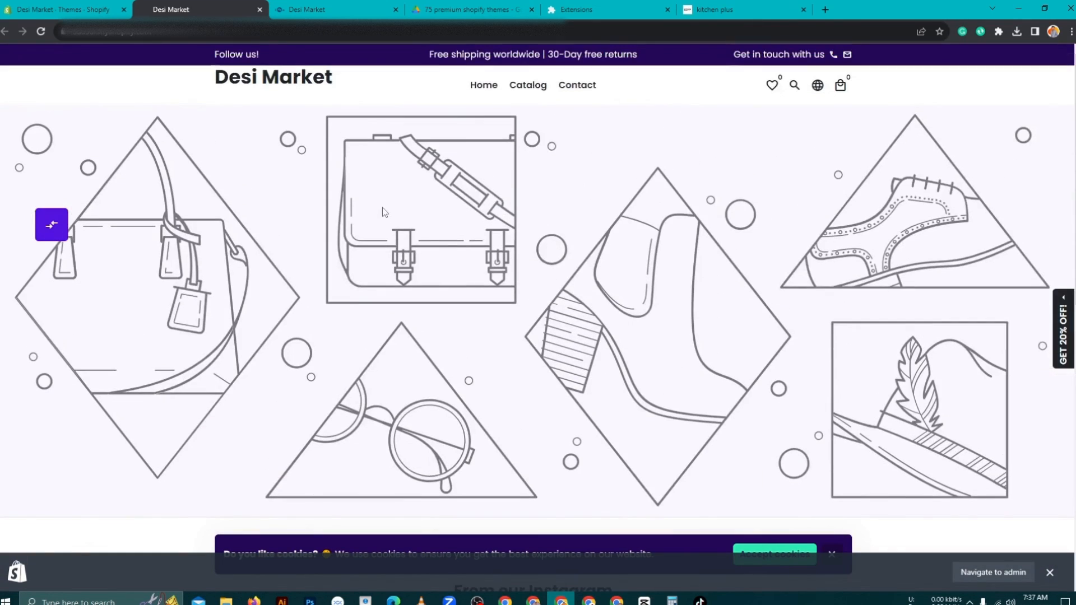
pyautogui.click(307, 10)
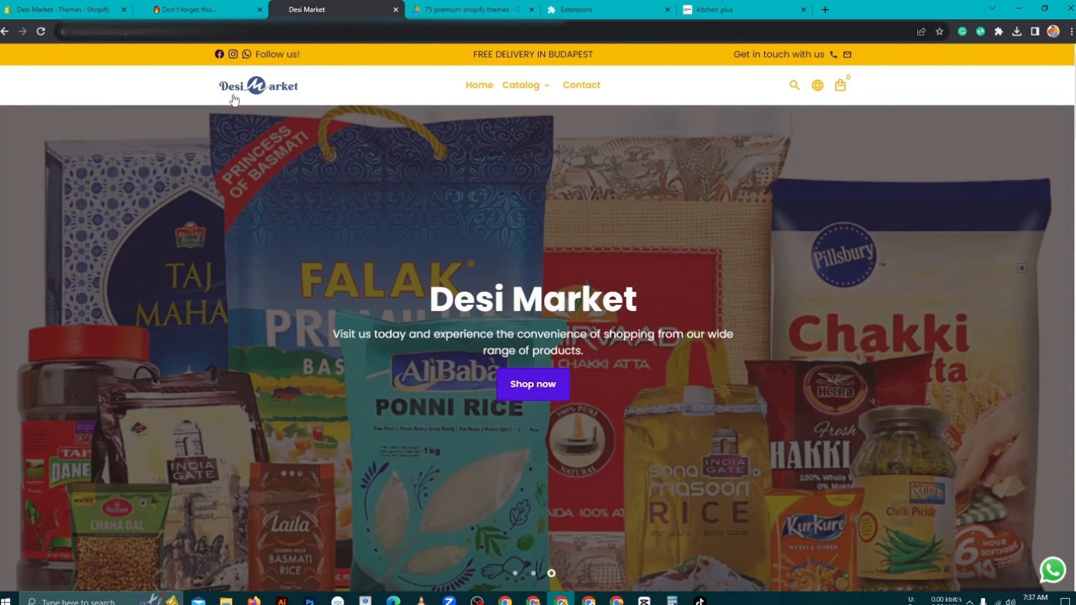
# - Scroll down and back up through the reference grocery store's page
pyautogui.scroll(-10, 794, 233)
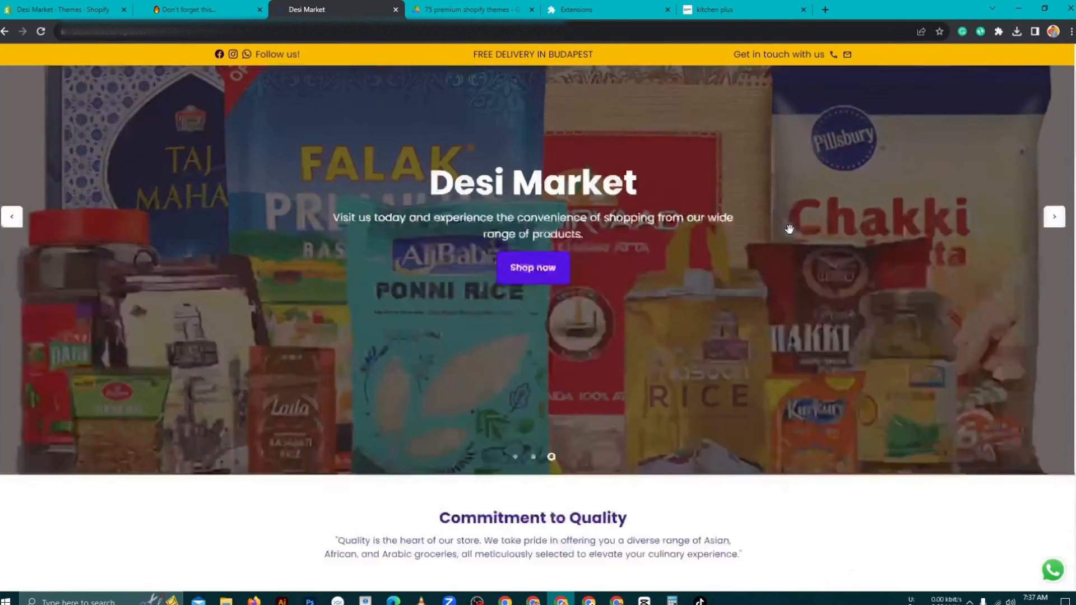
pyautogui.scroll(-15, 794, 233)
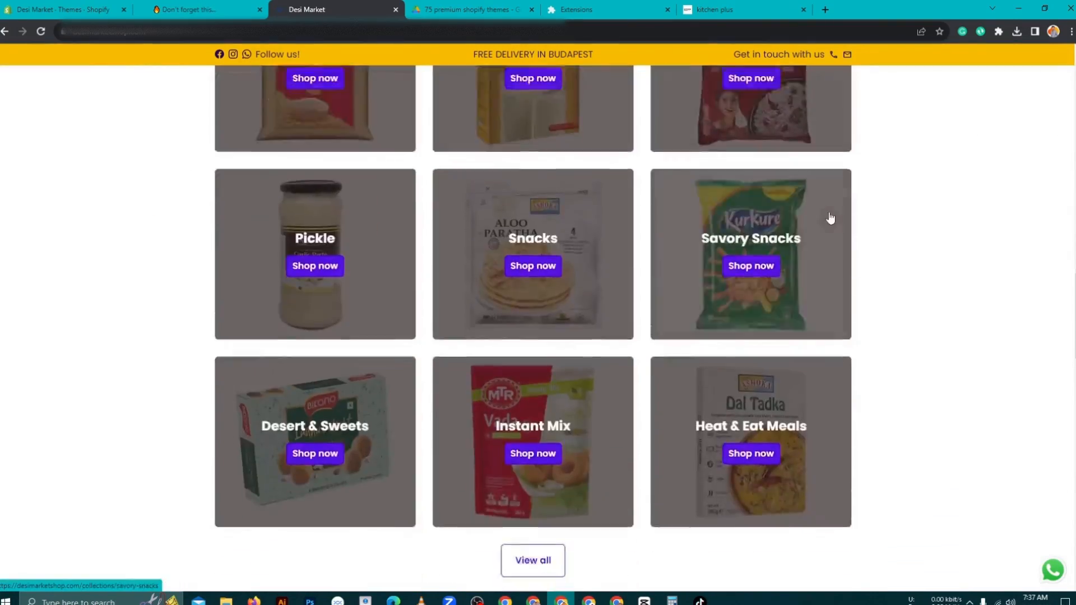
pyautogui.scroll(-5, 830, 217)
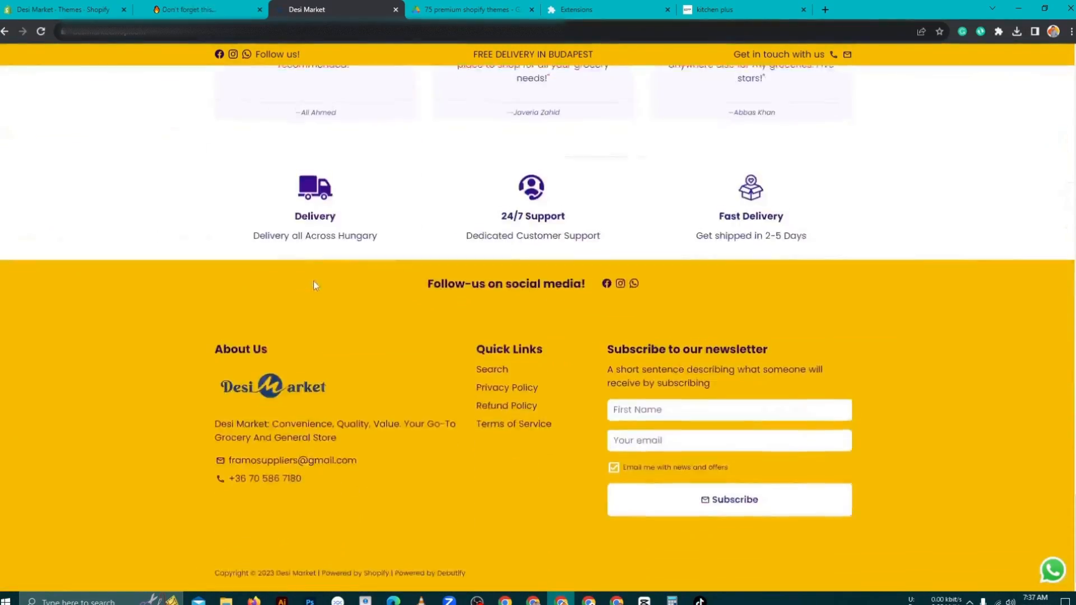
pyautogui.scroll(10, 314, 281)
pyautogui.scroll(15, 272, 201)
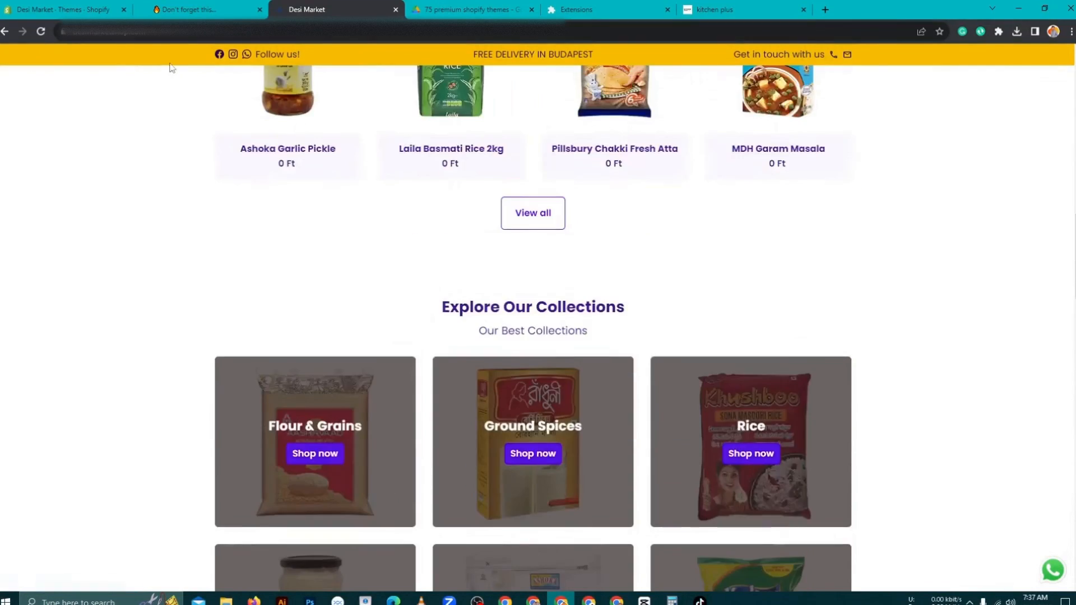
pyautogui.scroll(5, 533, 127)
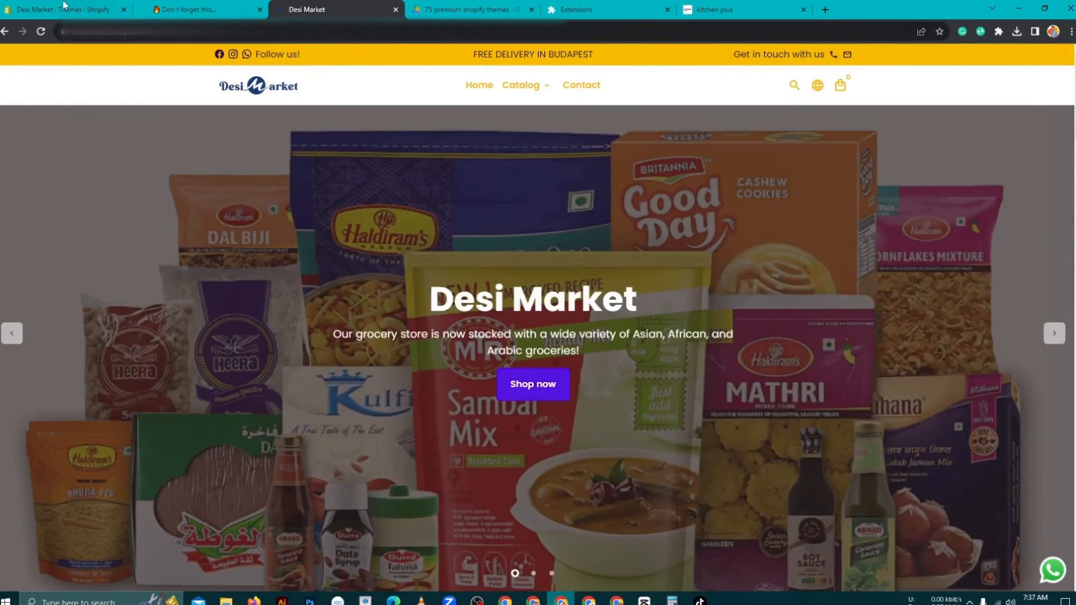
# - Recheck the new Debutify storefront, then return to the Desi Market Themes admin page
pyautogui.click(42, 8)
pyautogui.click(153, 9)
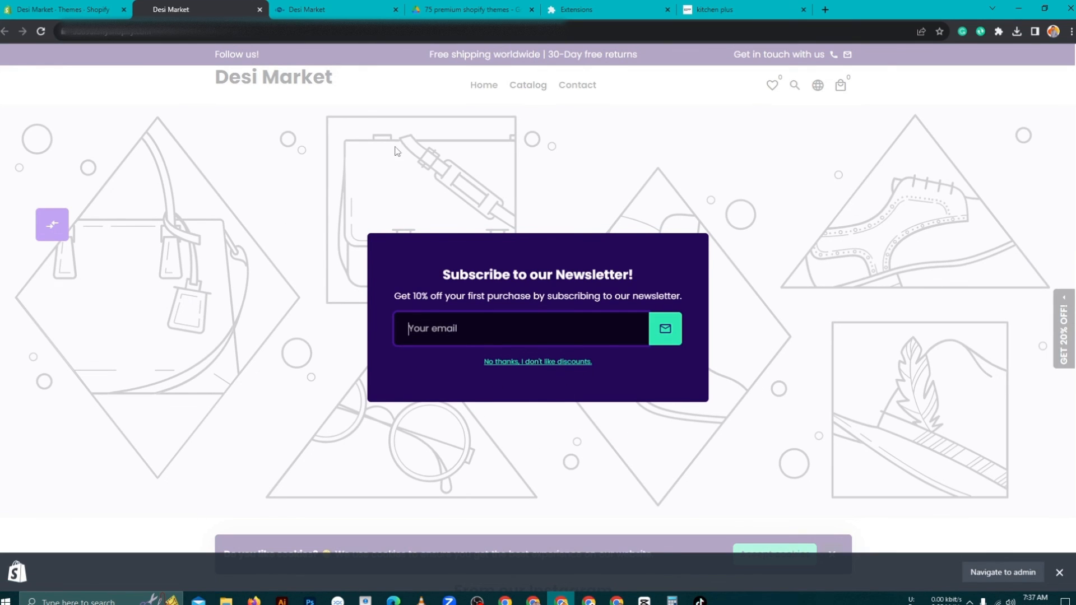
pyautogui.click(42, 9)
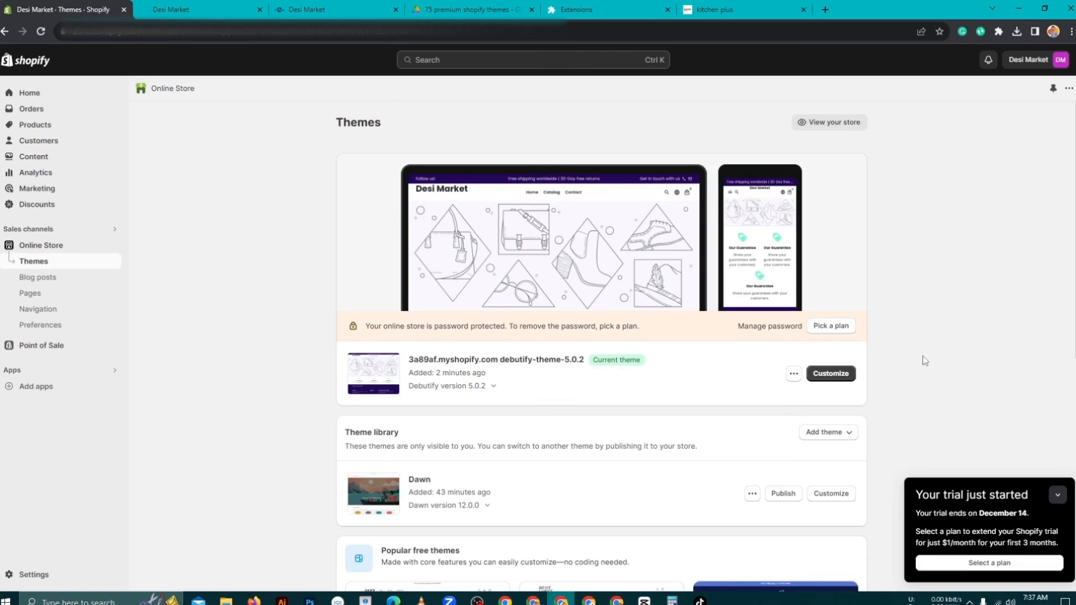